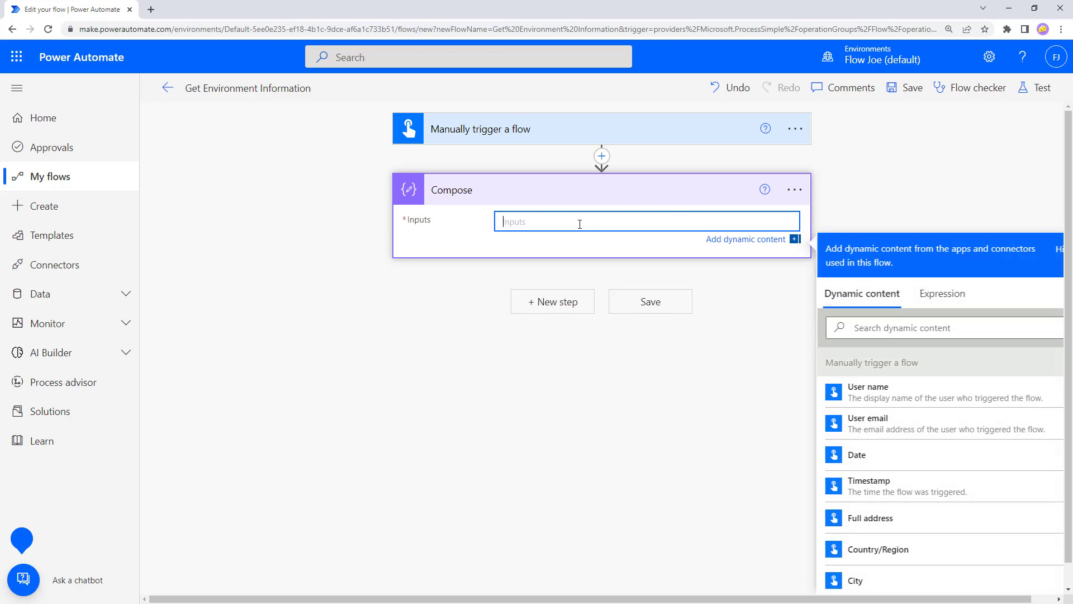
Step: Set the Compose Inputs to the workflow() expression
{"action": "left_click", "coordinate": [943, 306]}
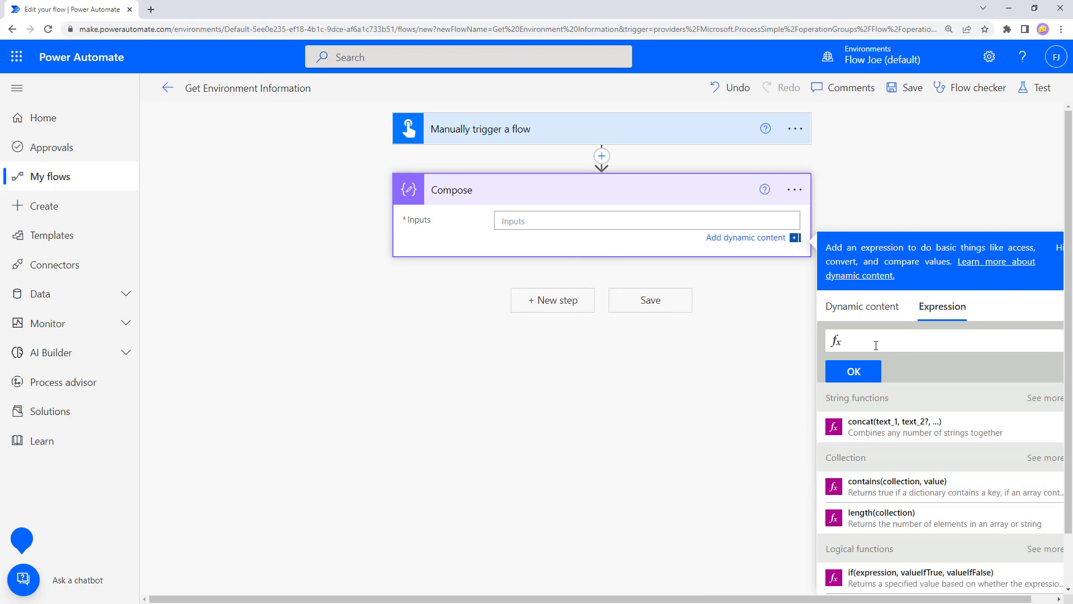
{"action": "type", "text": "work"}
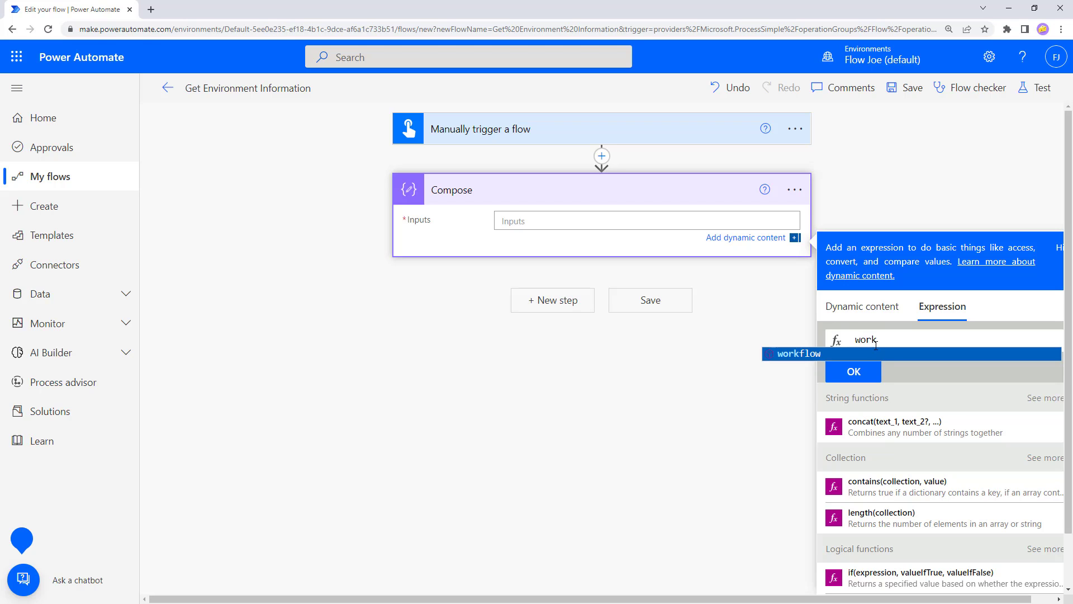
{"action": "left_click", "coordinate": [874, 353]}
{"action": "left_click", "coordinate": [860, 371]}
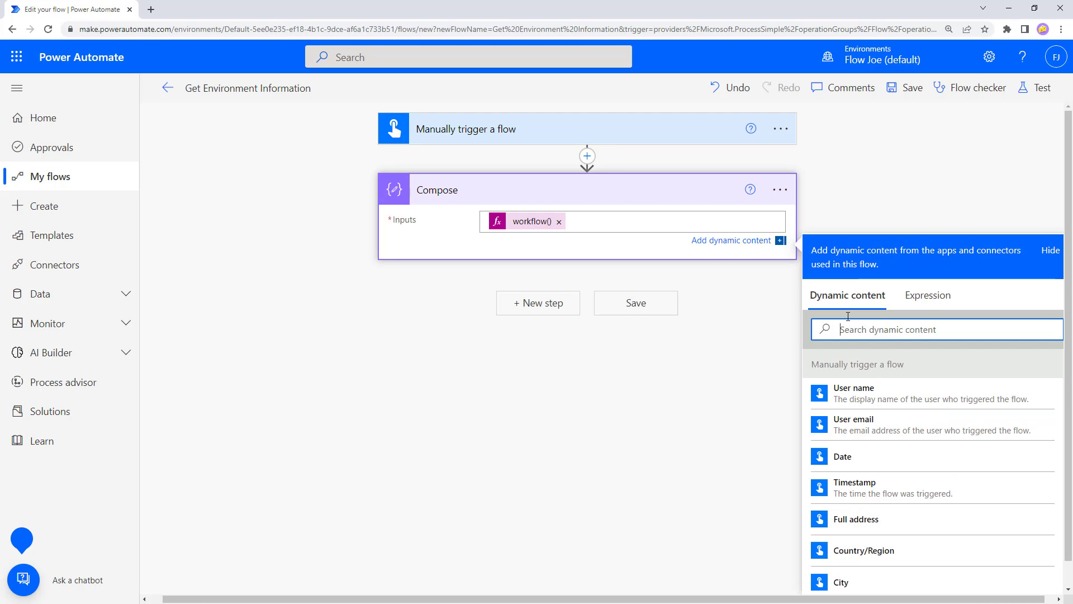
Step: Save the flow and run a manual test, then view the run result
{"action": "left_click", "coordinate": [1032, 88]}
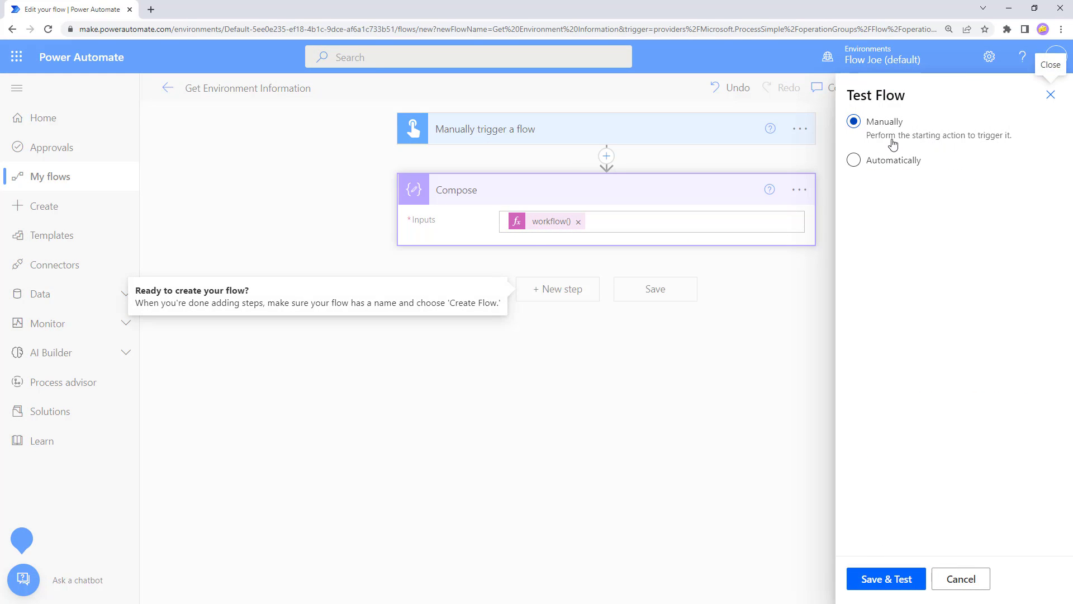
{"action": "left_click", "coordinate": [891, 579]}
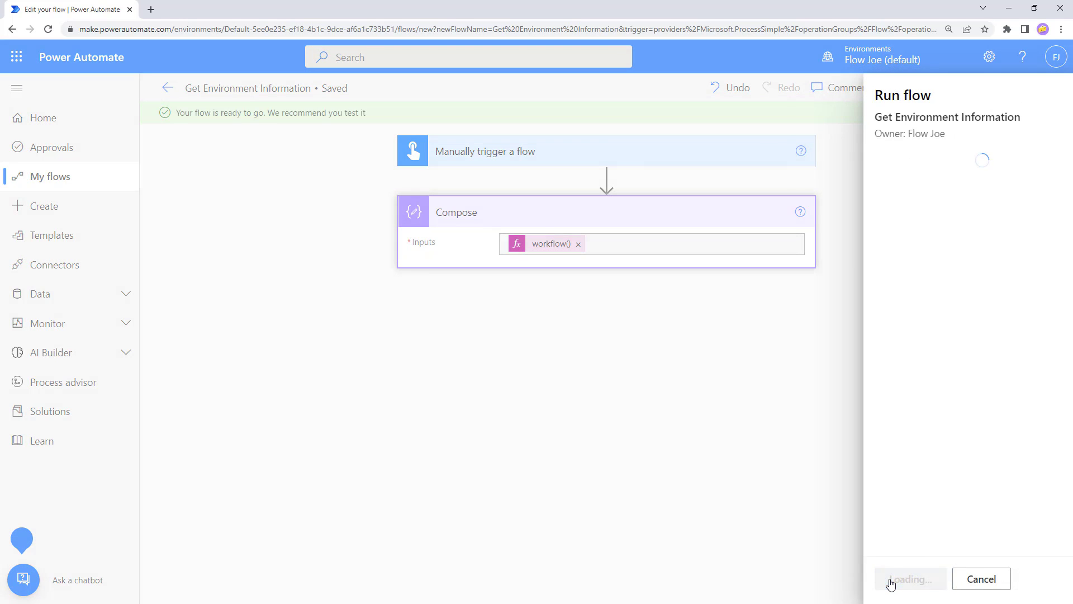
{"action": "left_click", "coordinate": [891, 579]}
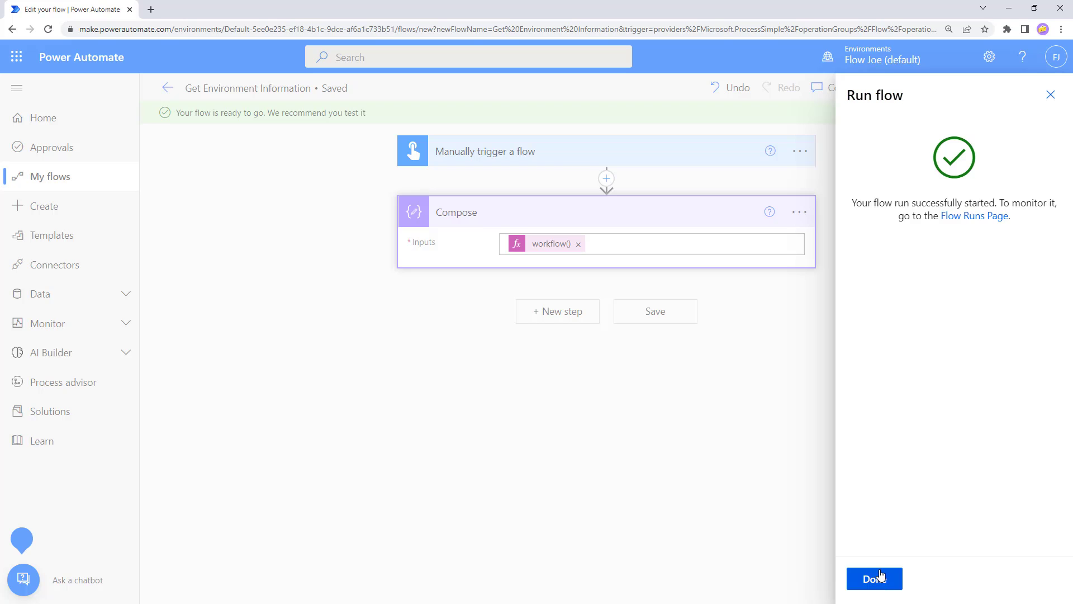
{"action": "left_click", "coordinate": [884, 578]}
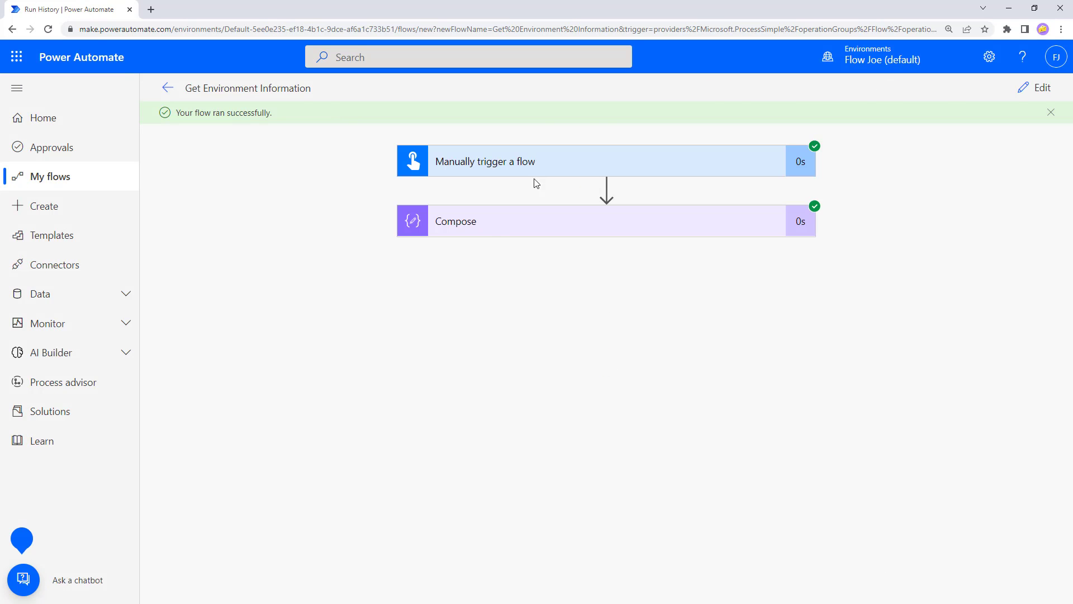
Step: Expand the Compose run step and locate the tags environmentName entry in its Inputs JSON
{"action": "left_click", "coordinate": [507, 225]}
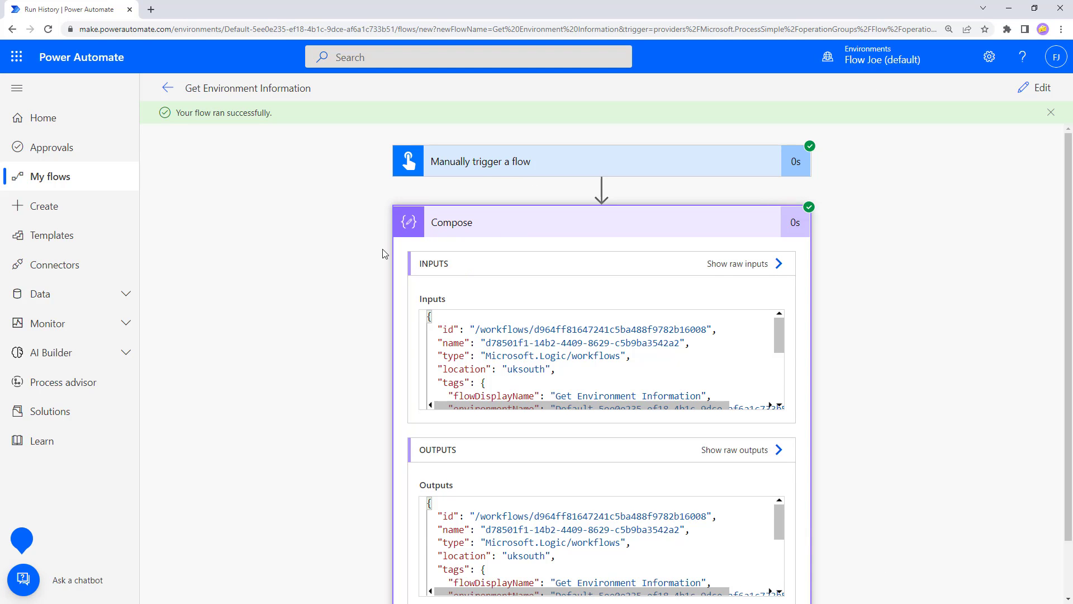
{"action": "scroll", "coordinate": [371, 265], "scroll_direction": "down", "scroll_amount": 1}
{"action": "scroll", "coordinate": [558, 292], "scroll_direction": "down", "scroll_amount": 1}
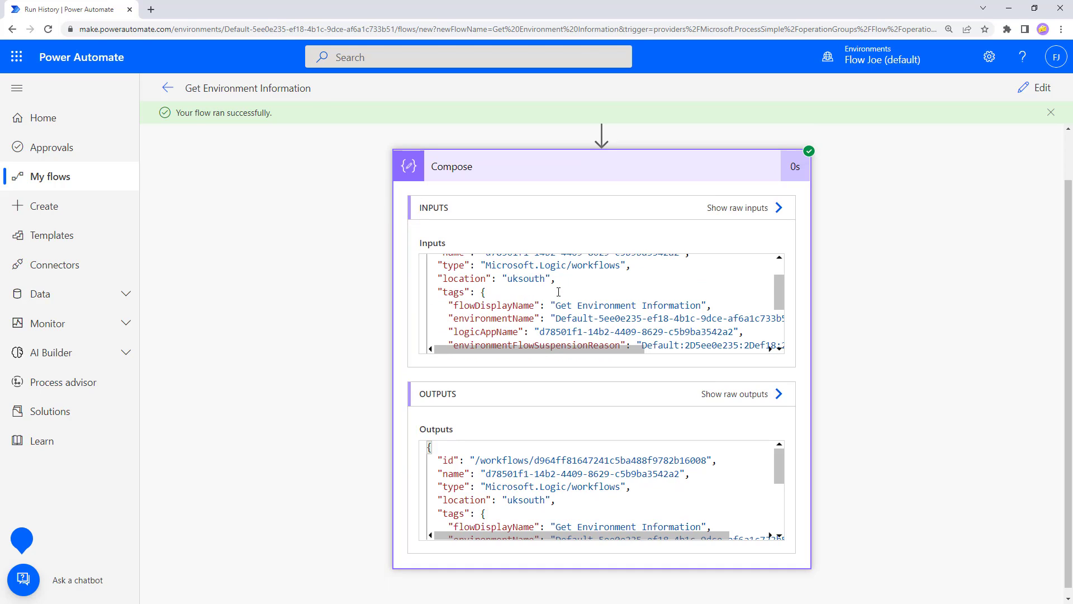
{"action": "scroll", "coordinate": [559, 293], "scroll_direction": "down", "scroll_amount": 1}
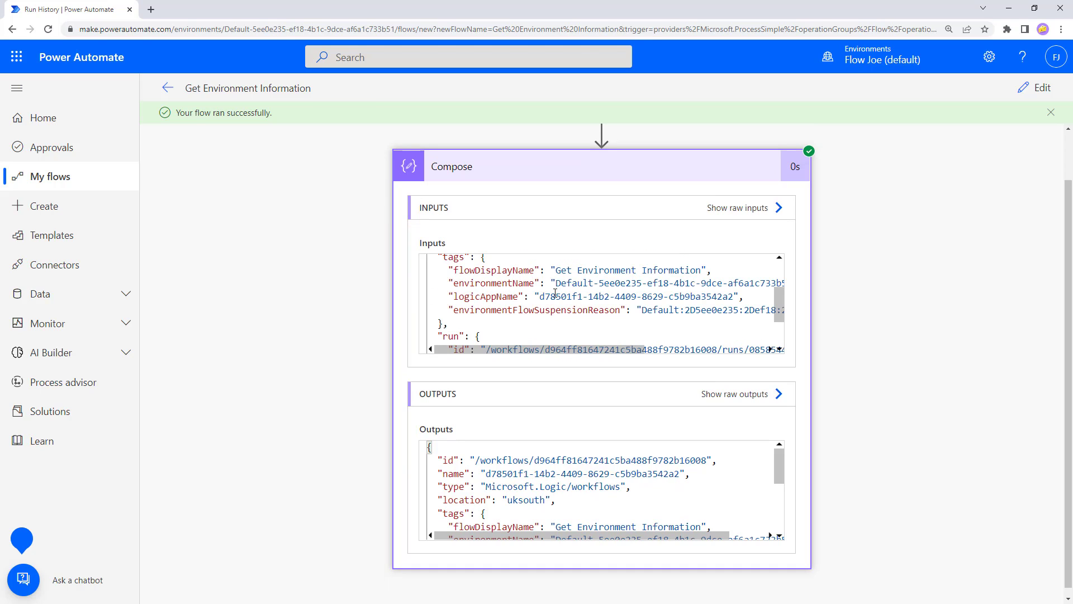
{"action": "scroll", "coordinate": [555, 293], "scroll_direction": "down", "scroll_amount": 2}
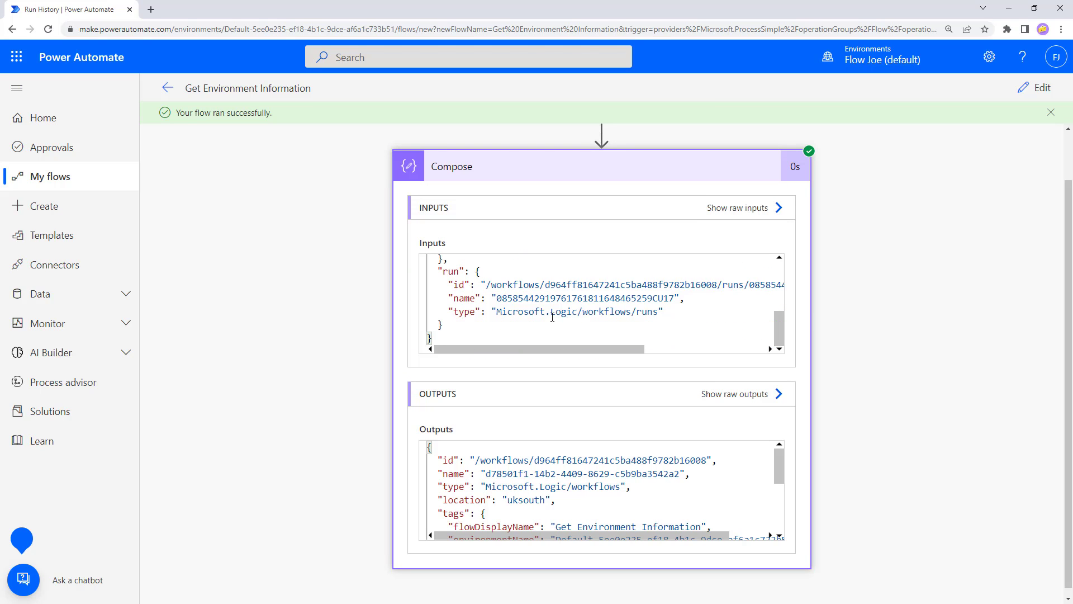
{"action": "scroll", "coordinate": [552, 317], "scroll_direction": "up", "scroll_amount": 4}
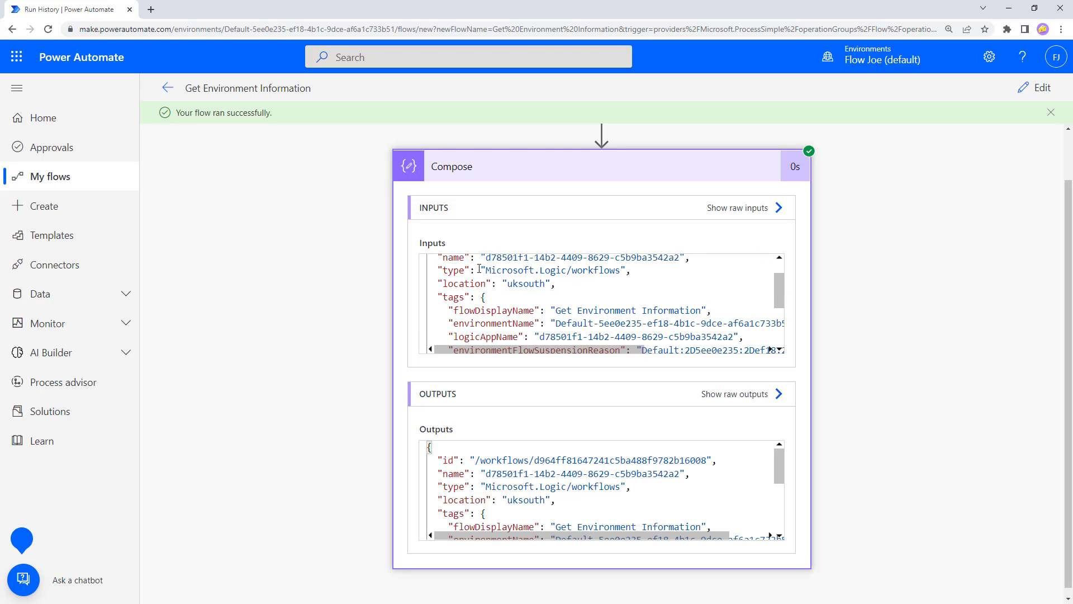
{"action": "left_click_drag", "start_coordinate": [442, 297], "coordinate": [628, 323]}
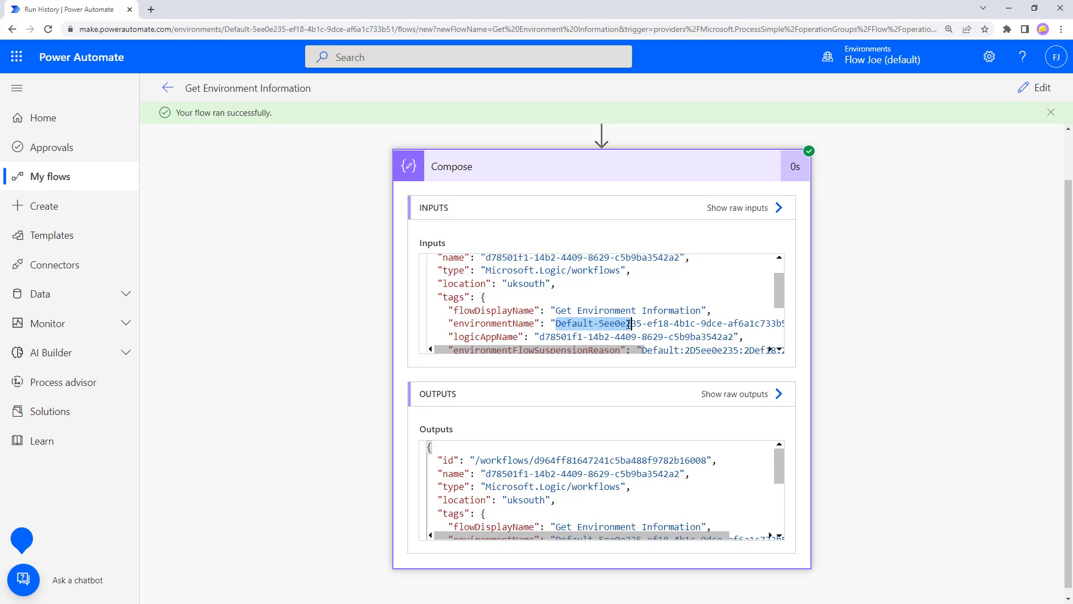
Step: Back in the editor, change the Compose expression to workflow()['tags']['environmentName']
{"action": "left_click", "coordinate": [1035, 90]}
{"action": "left_click", "coordinate": [554, 222]}
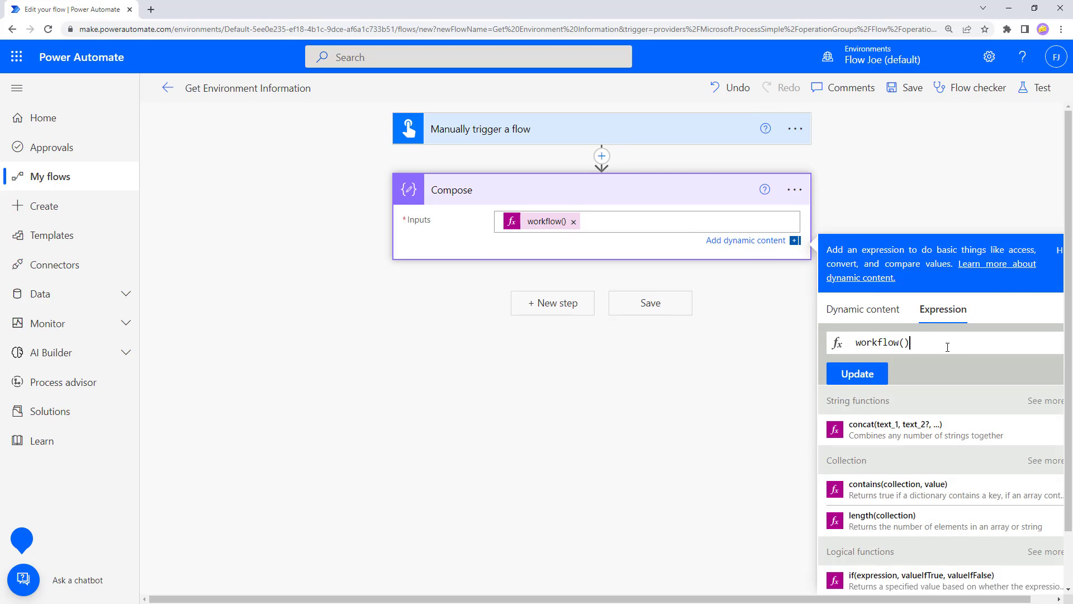
{"action": "type", "text": "['tags"}
{"action": "type", "text": "'"}
{"action": "type", "text": "environmentName"}
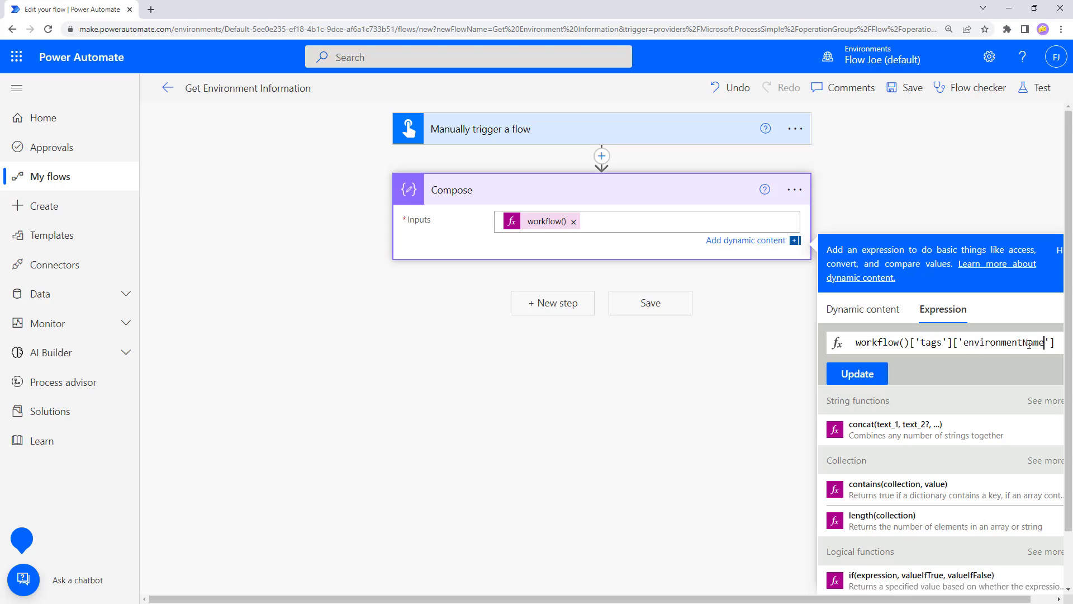
{"action": "left_click", "coordinate": [887, 380]}
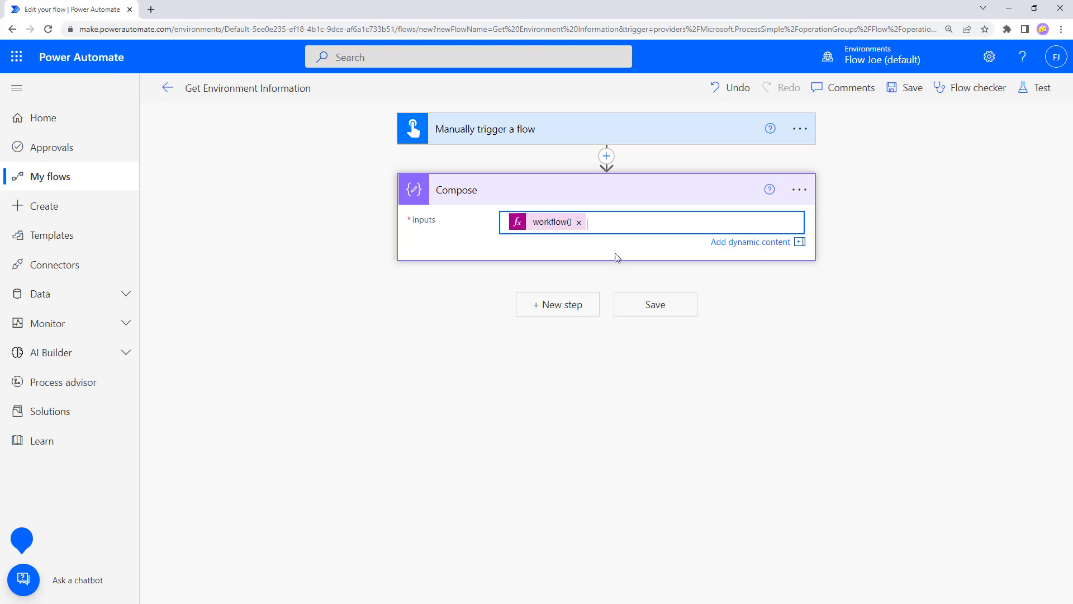
{"action": "left_click", "coordinate": [576, 226]}
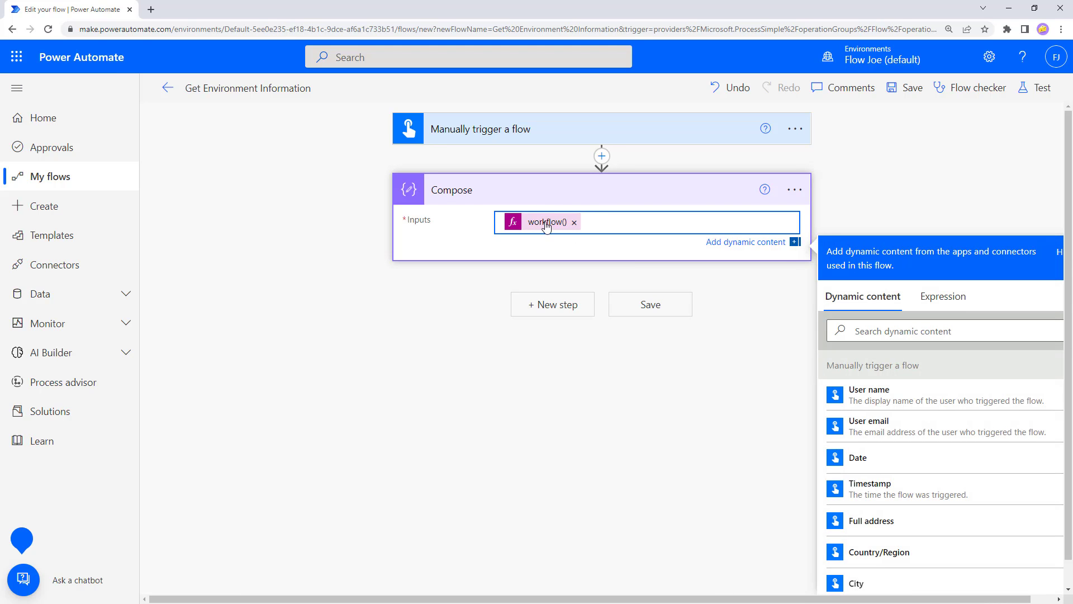
Step: Save and run another manual test of the flow
{"action": "left_click", "coordinate": [1041, 93]}
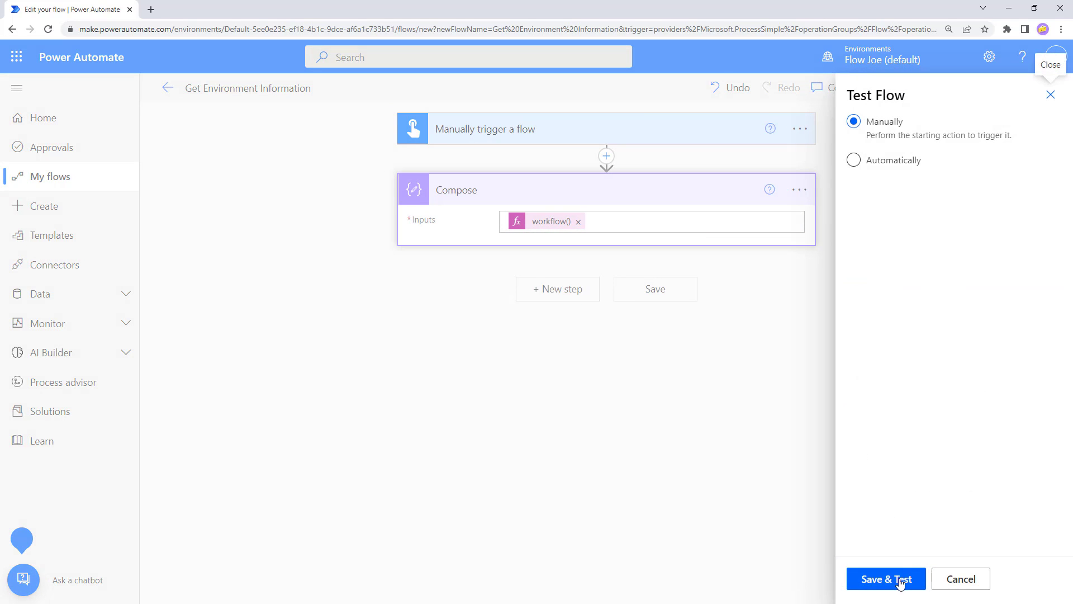
{"action": "left_click", "coordinate": [896, 582]}
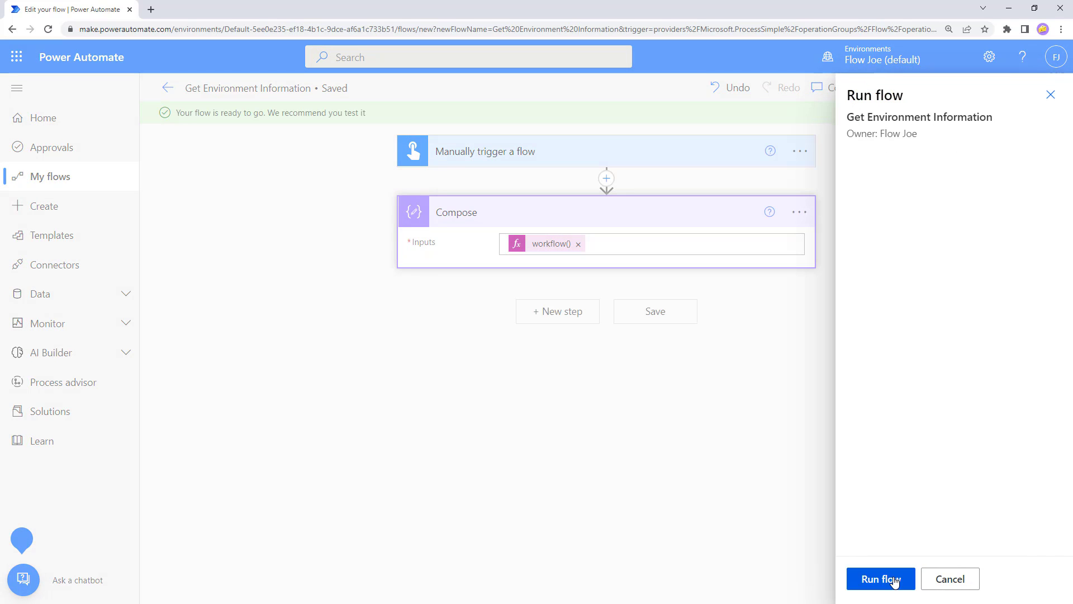
{"action": "left_click", "coordinate": [895, 582]}
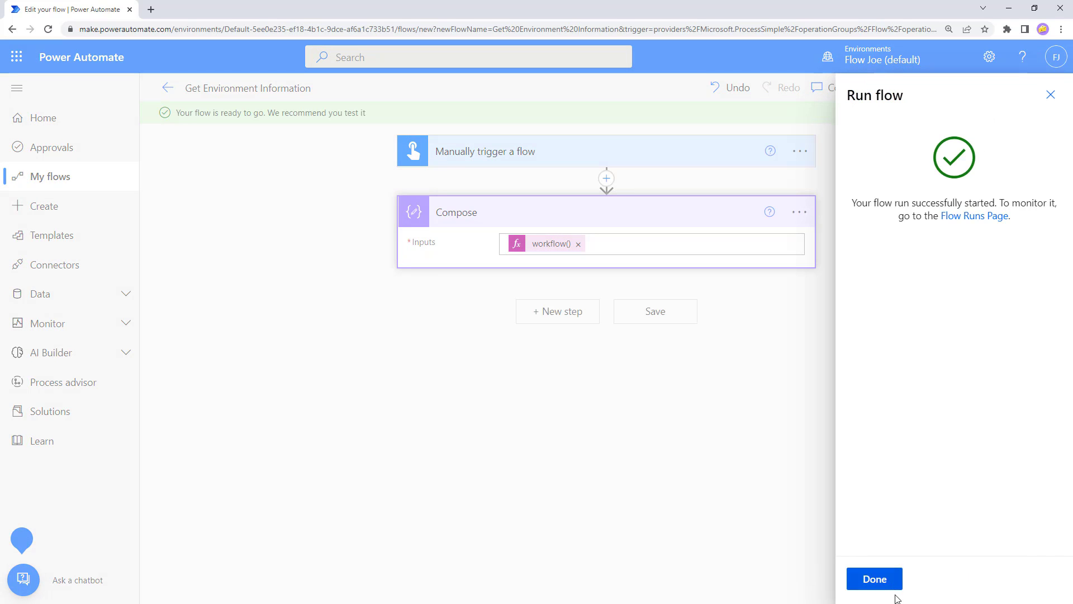
{"action": "left_click", "coordinate": [878, 578]}
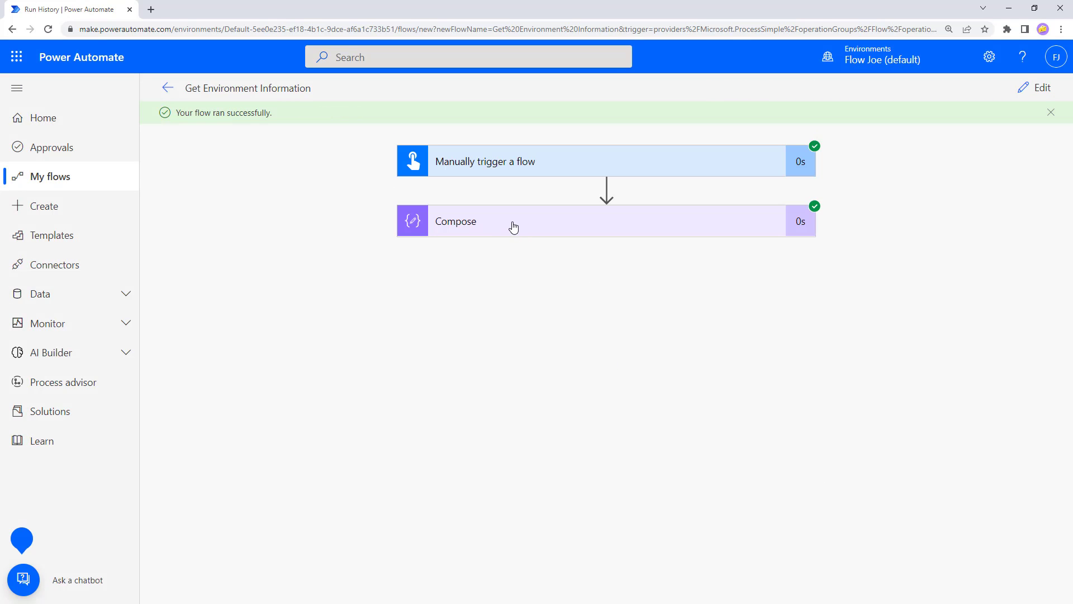
Step: Confirm the Compose output shows the default environment's name, then return to editing
{"action": "left_click", "coordinate": [503, 228]}
{"action": "triple_click", "coordinate": [478, 317]}
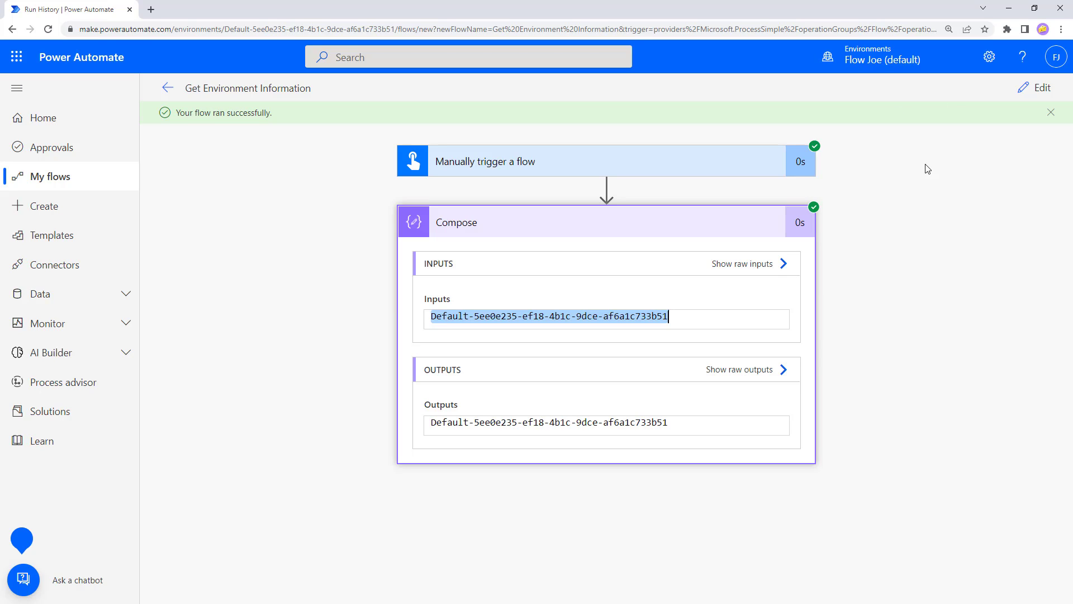
{"action": "left_click", "coordinate": [1040, 91]}
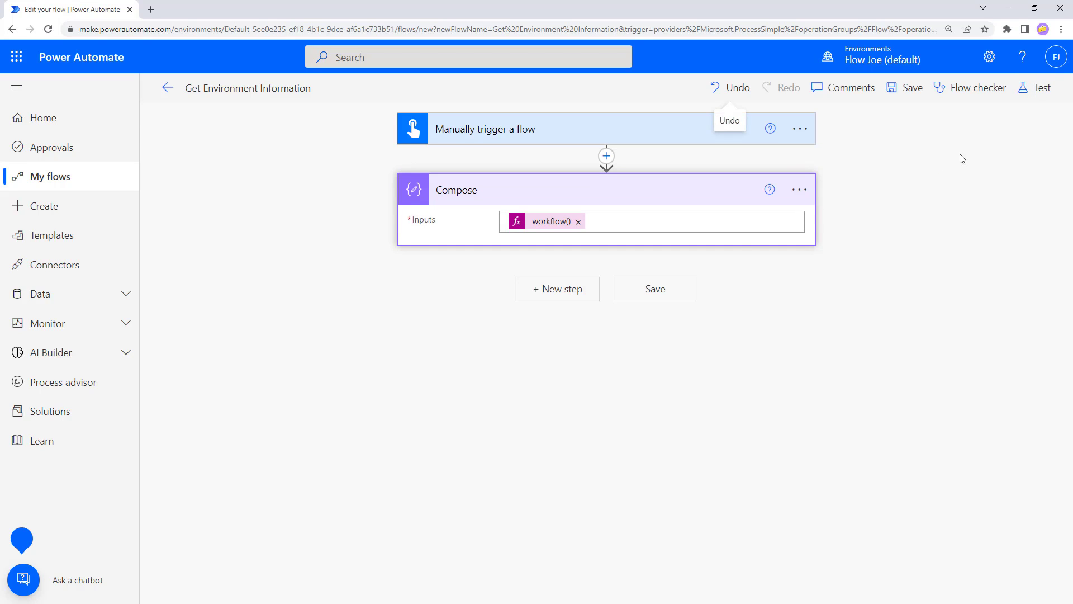
Step: Add a new step after Compose and search actions for 'Get Enviro', then 'as admin'
{"action": "left_click", "coordinate": [552, 296]}
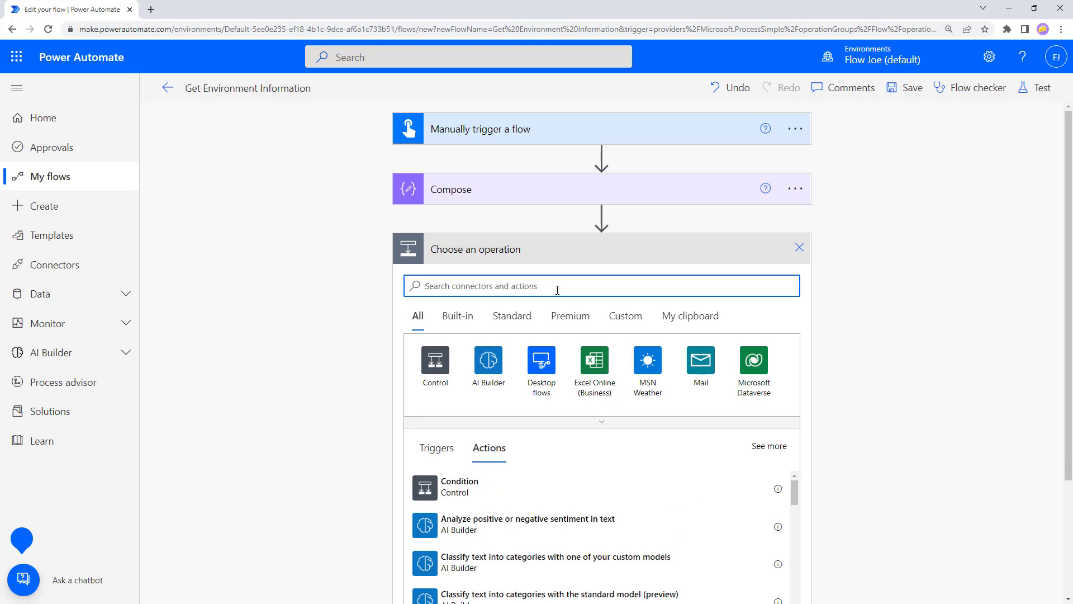
{"action": "type", "text": "Get Environment as Admin"}
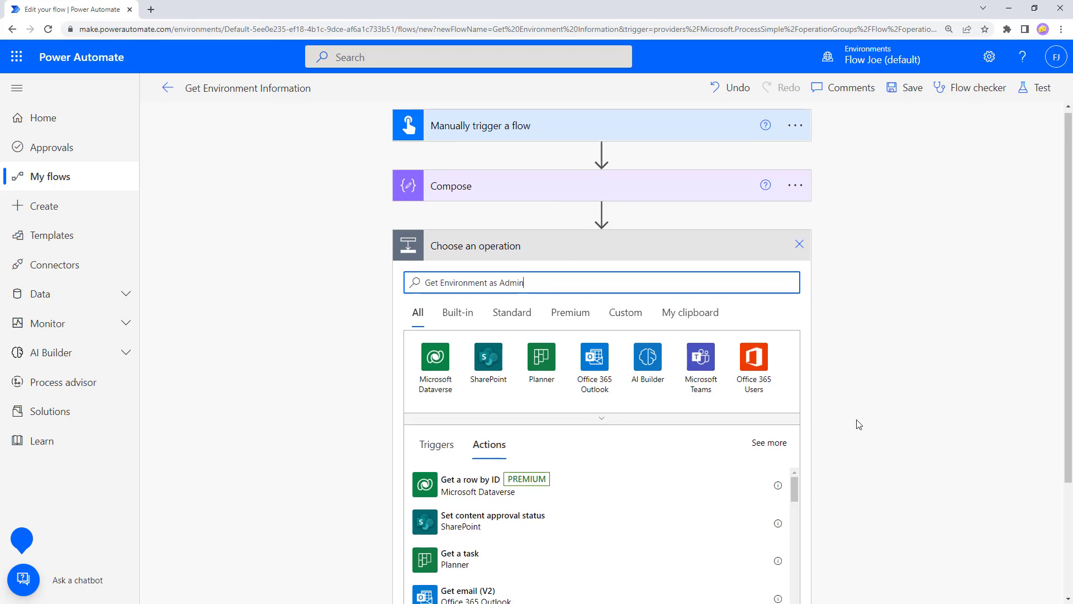
{"action": "scroll", "coordinate": [860, 425], "scroll_direction": "down", "scroll_amount": 3}
{"action": "scroll", "coordinate": [662, 380], "scroll_direction": "down", "scroll_amount": 10}
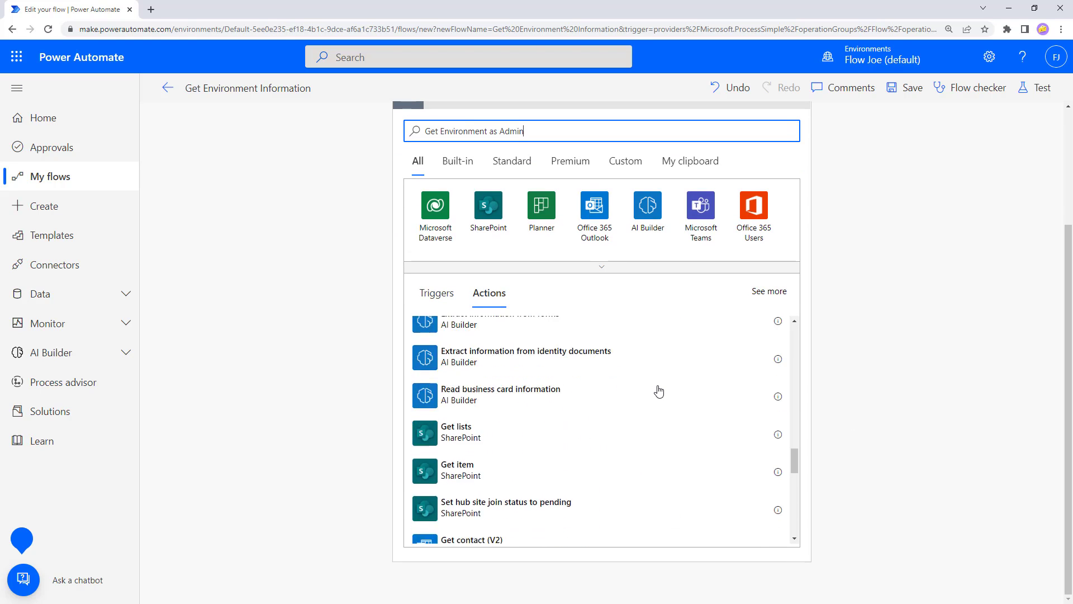
{"action": "scroll", "coordinate": [662, 386], "scroll_direction": "up", "scroll_amount": 10}
{"action": "scroll", "coordinate": [855, 360], "scroll_direction": "up", "scroll_amount": 3}
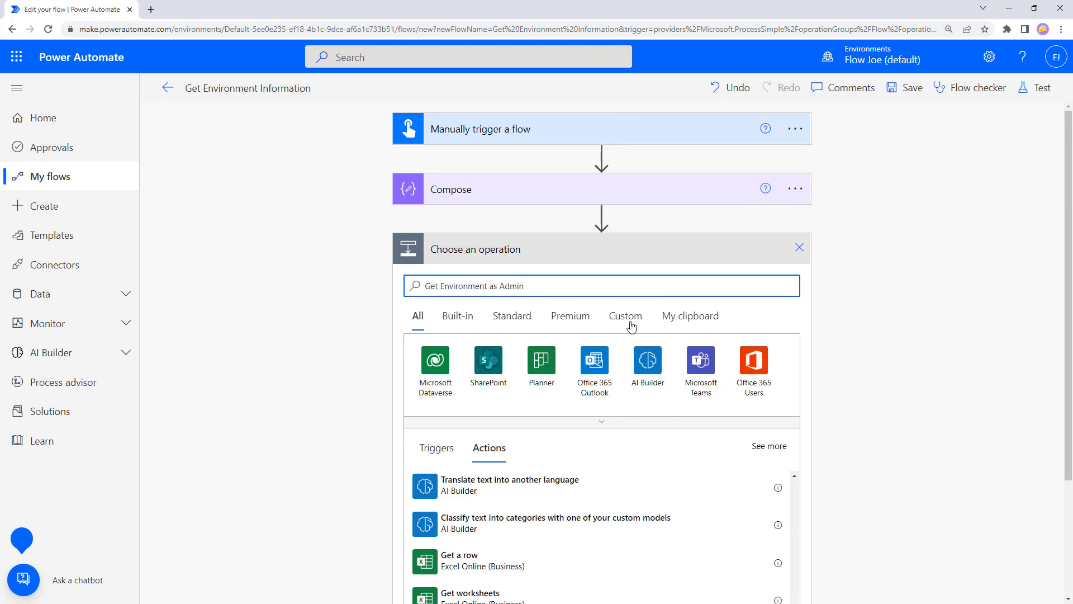
{"action": "left_click_drag", "start_coordinate": [544, 287], "coordinate": [395, 290]}
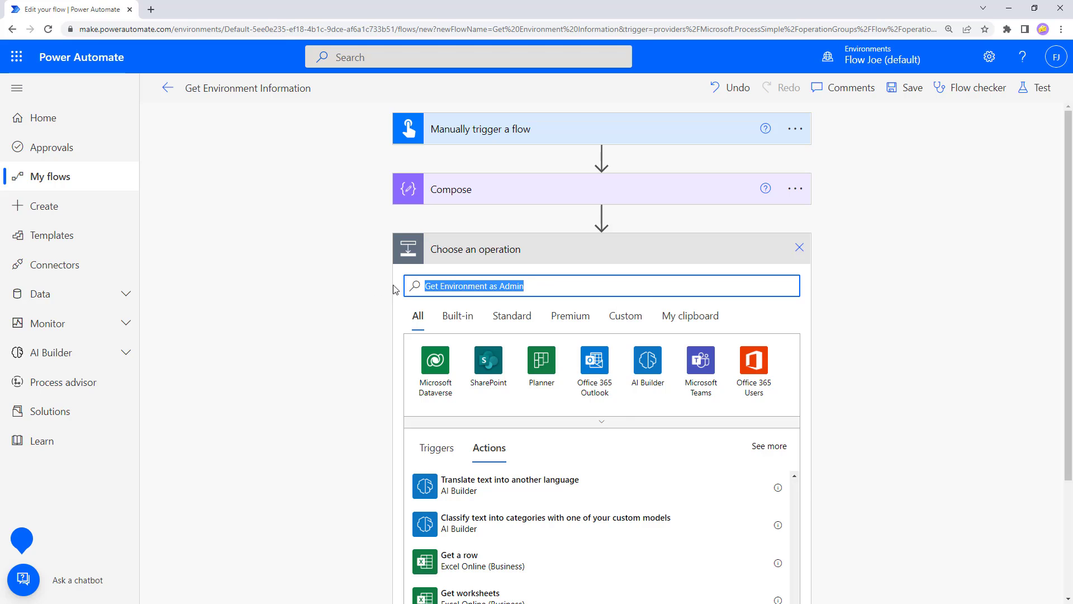
{"action": "type", "text": "as admi"}
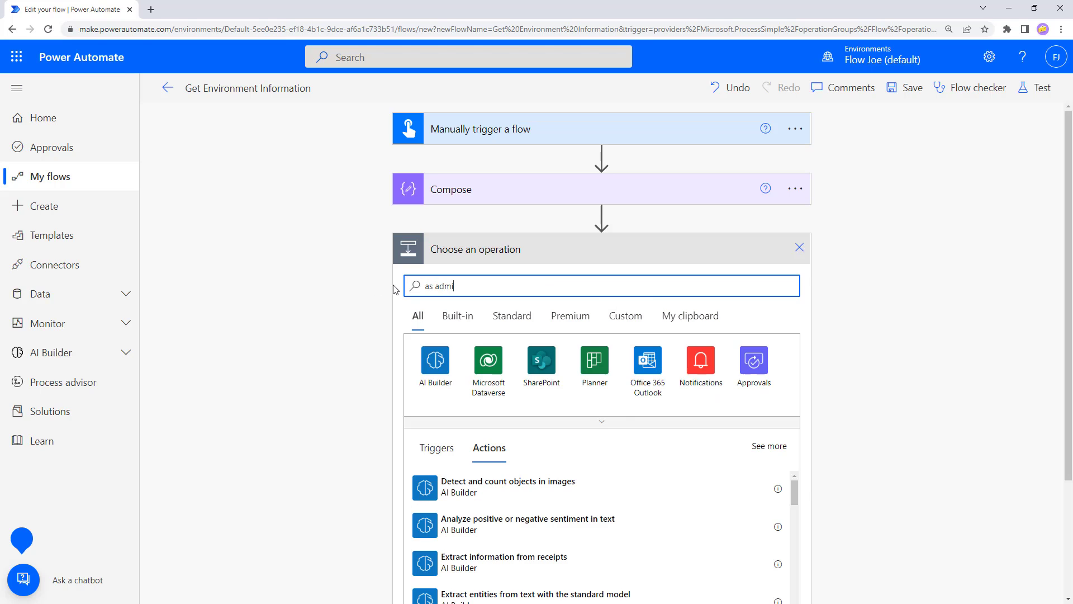
{"action": "type", "text": "n"}
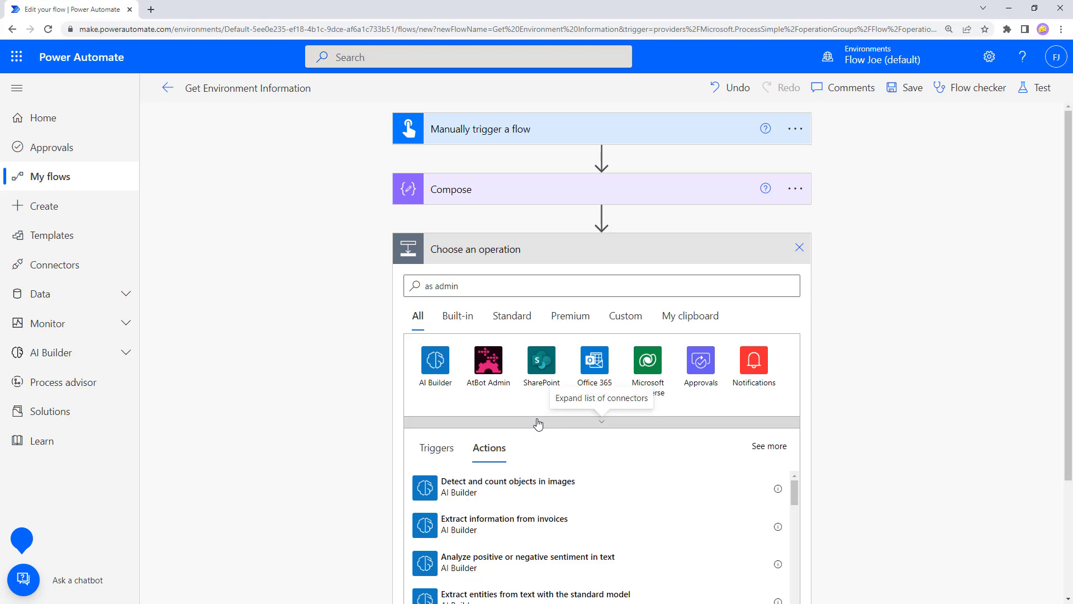
Step: Open the Power Platform for Admins connector and scroll its actions to Get Environment as Admin
{"action": "left_click", "coordinate": [538, 423]}
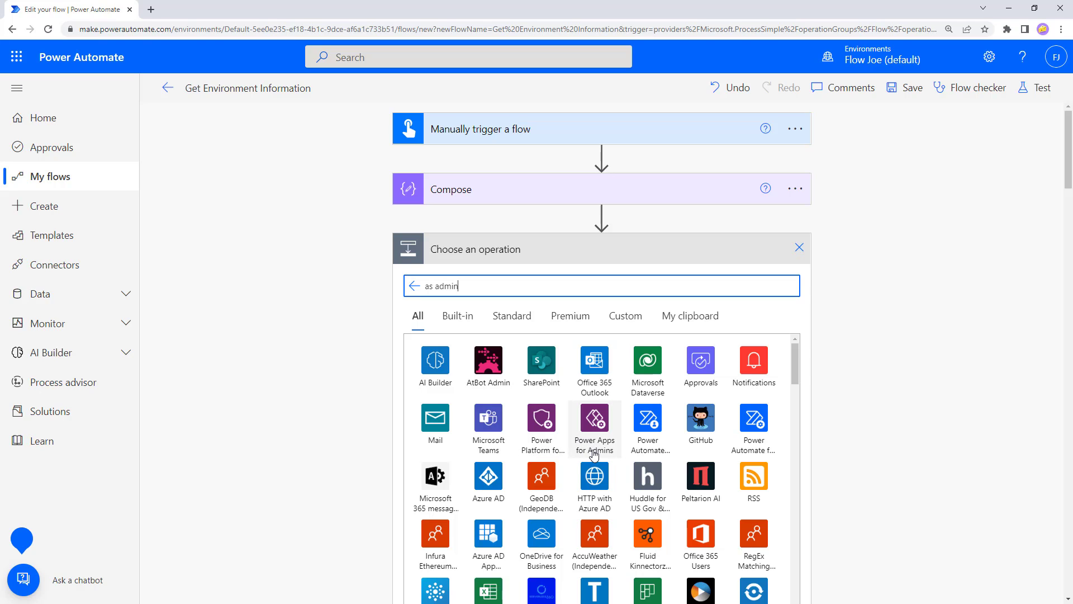
{"action": "left_click", "coordinate": [542, 442]}
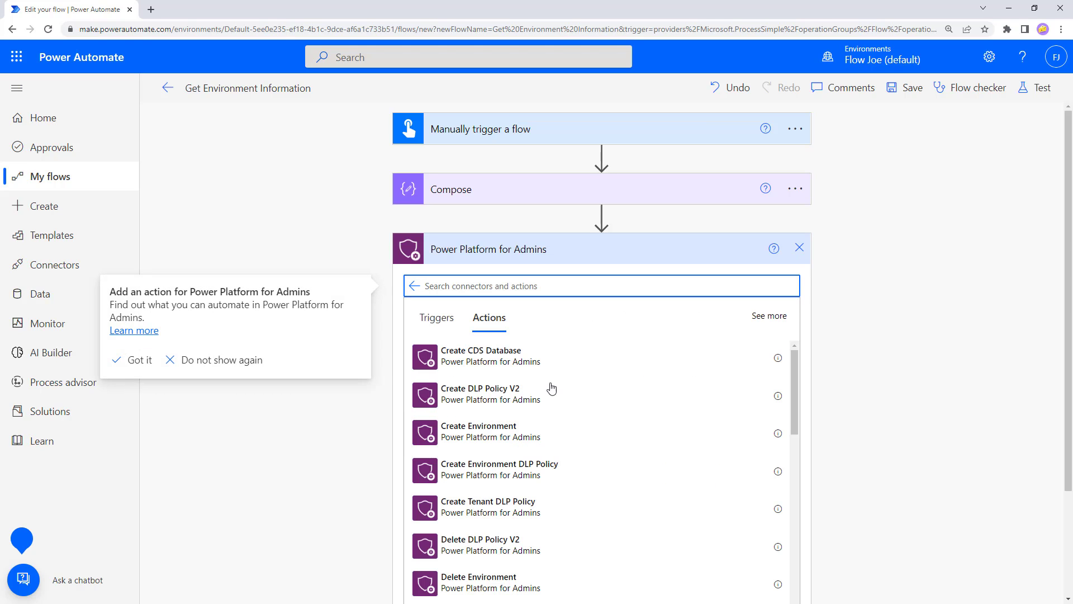
{"action": "scroll", "coordinate": [559, 394], "scroll_direction": "down", "scroll_amount": 1}
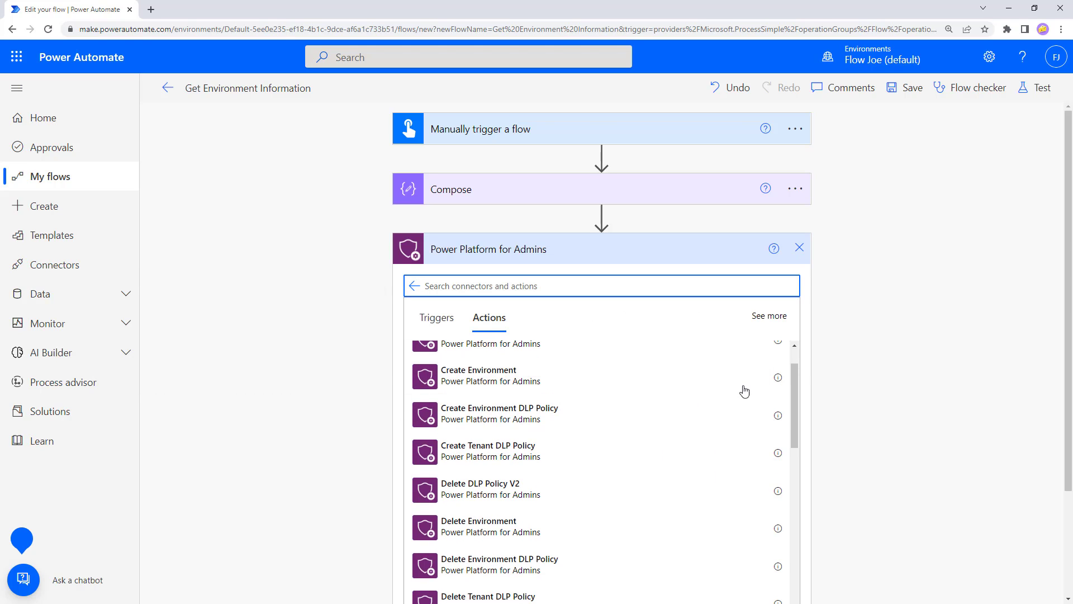
{"action": "scroll", "coordinate": [831, 352], "scroll_direction": "down", "scroll_amount": 2}
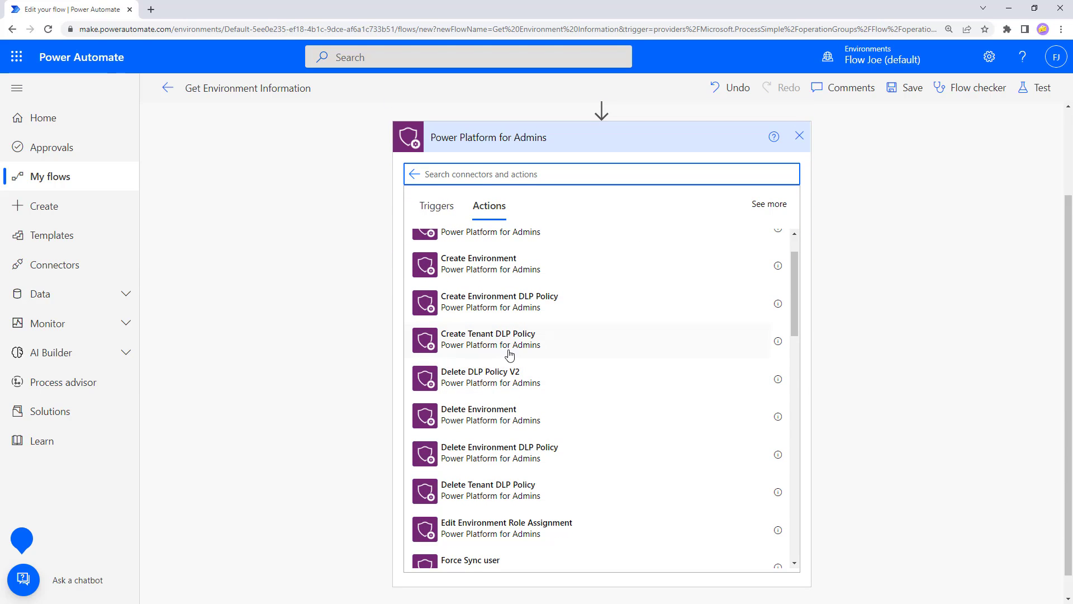
{"action": "scroll", "coordinate": [509, 354], "scroll_direction": "down", "scroll_amount": 5}
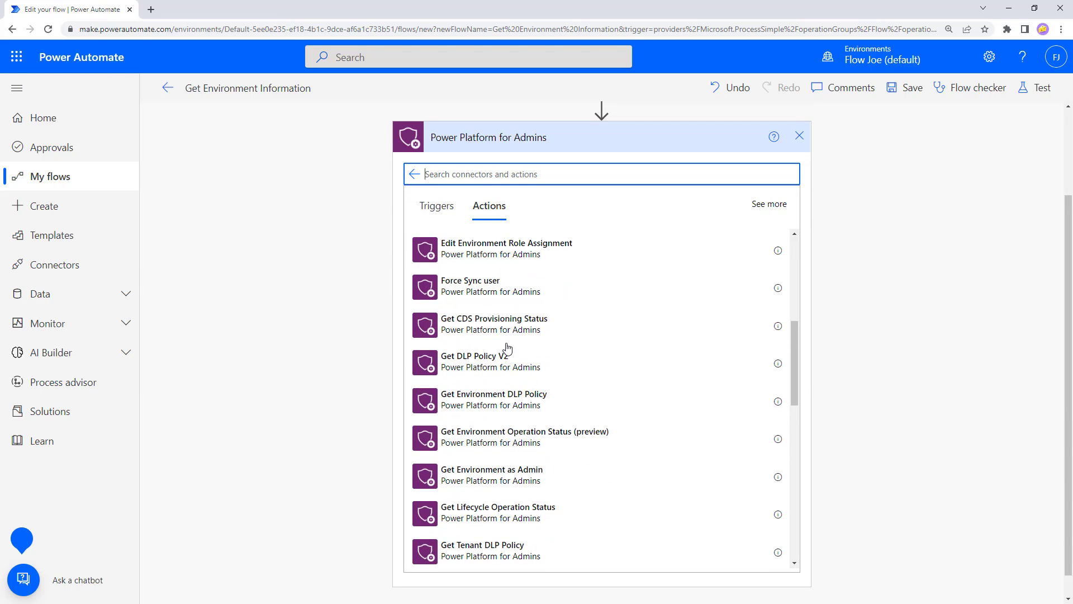
Step: Add Get Environment as Admin with a custom Environment value, and copy the Compose expression text
{"action": "left_click", "coordinate": [477, 479]}
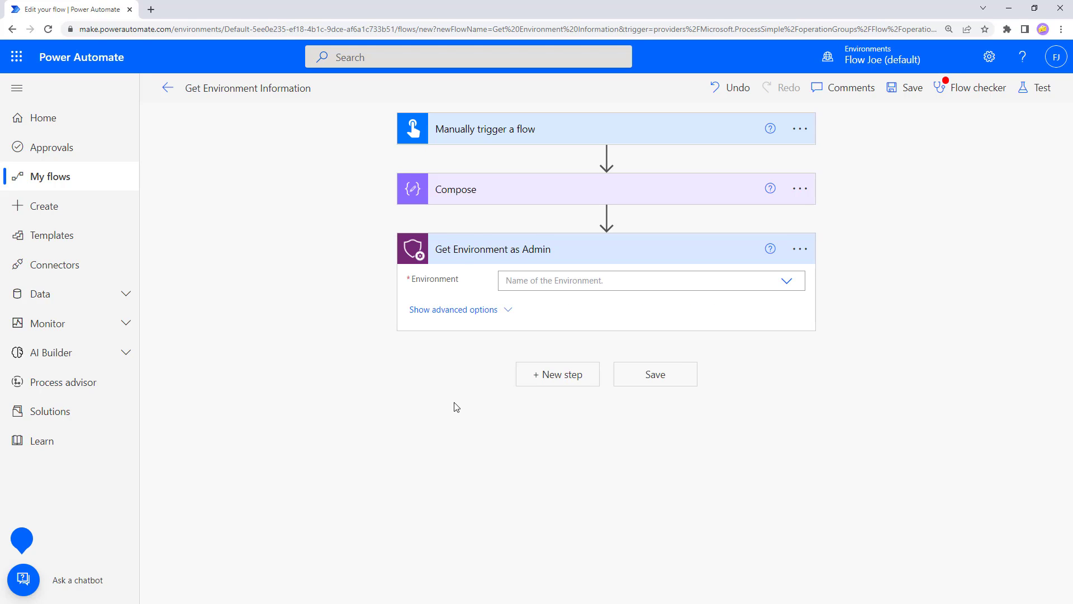
{"action": "left_click", "coordinate": [568, 283]}
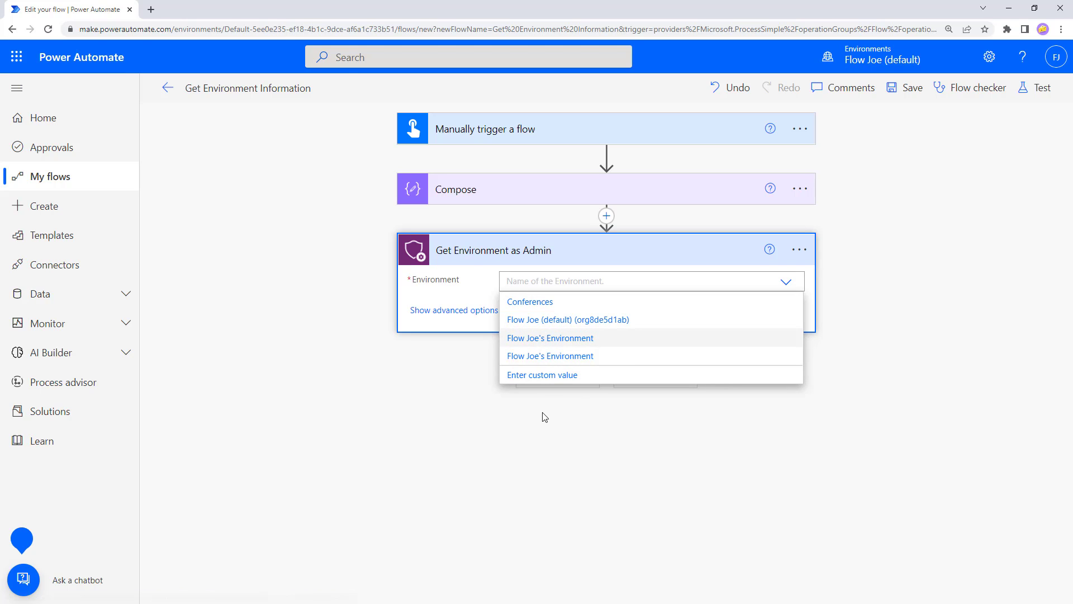
{"action": "left_click", "coordinate": [531, 375]}
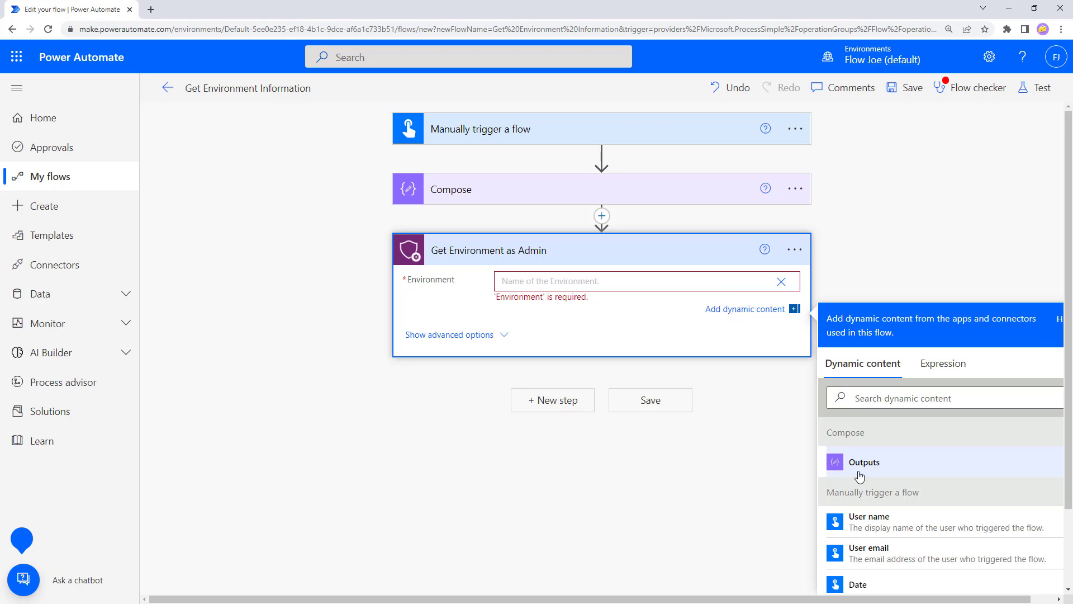
{"action": "left_click", "coordinate": [491, 194]}
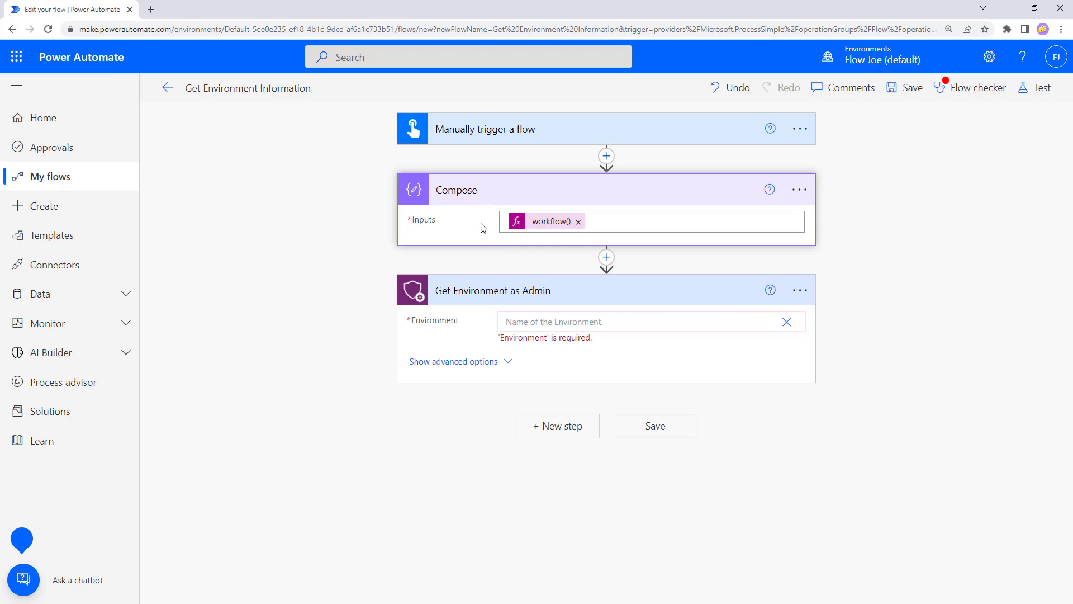
{"action": "left_click", "coordinate": [534, 225]}
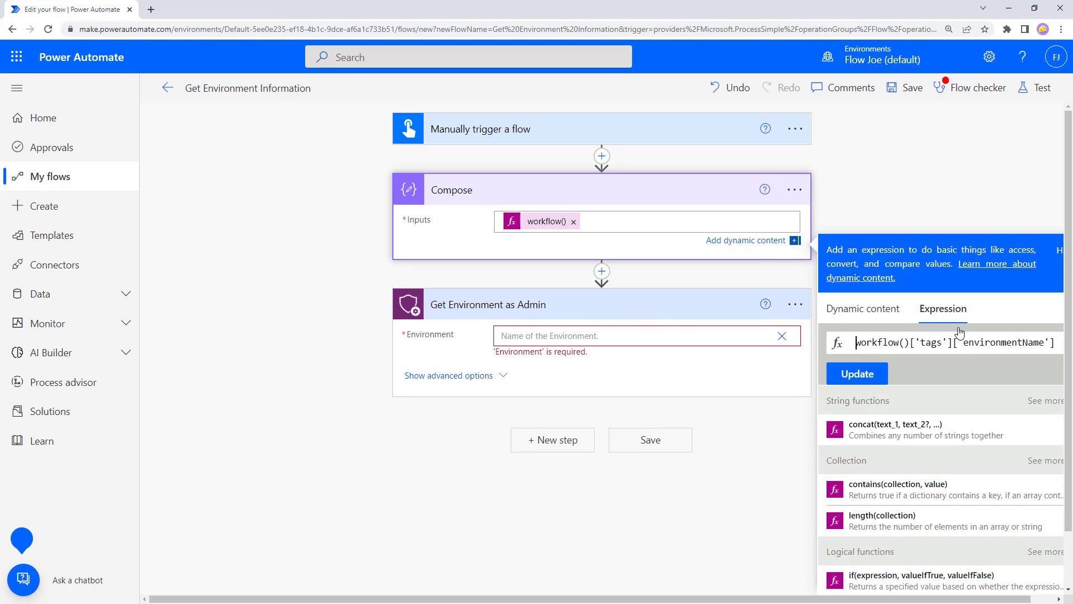
{"action": "left_click_drag", "start_coordinate": [1054, 345], "coordinate": [855, 345]}
{"action": "key", "text": "ctrl+c"}
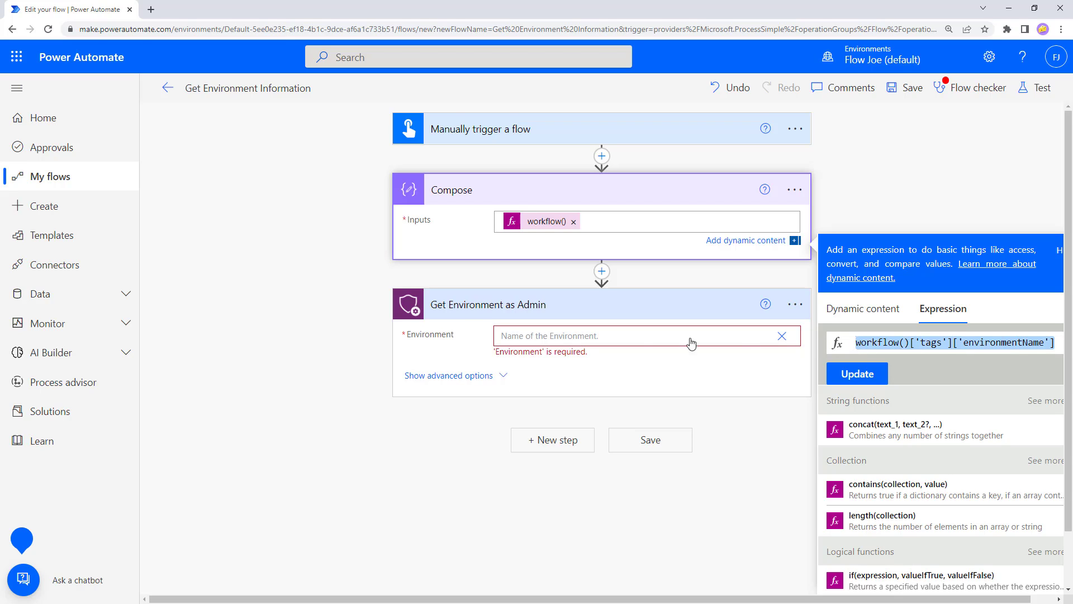
Step: Paste workflow()['tags']['environmentName'] as the Environment field's expression
{"action": "left_click", "coordinate": [567, 336]}
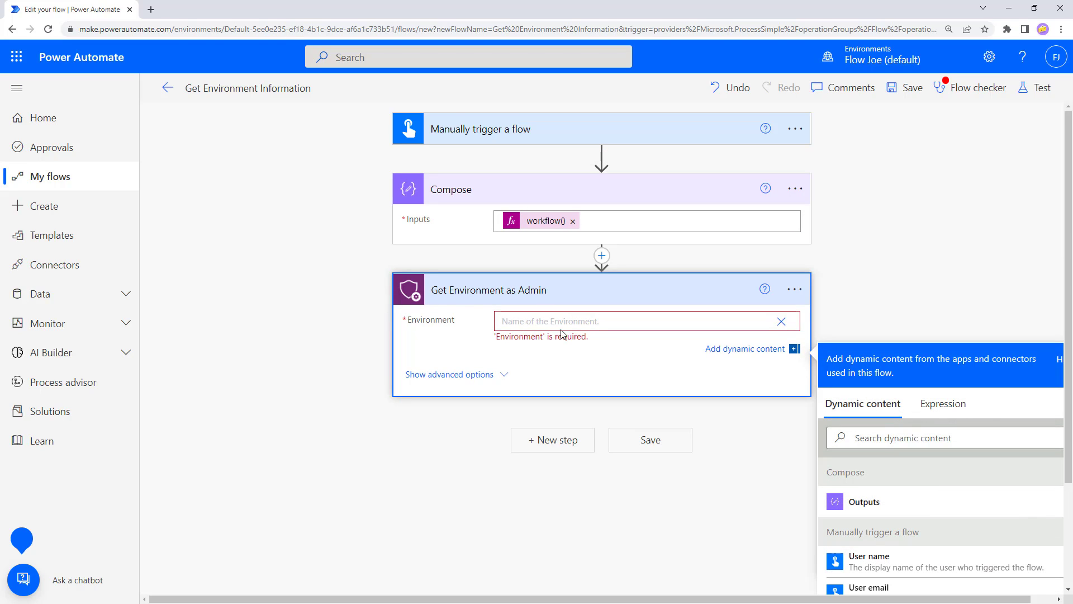
{"action": "left_click", "coordinate": [936, 411]}
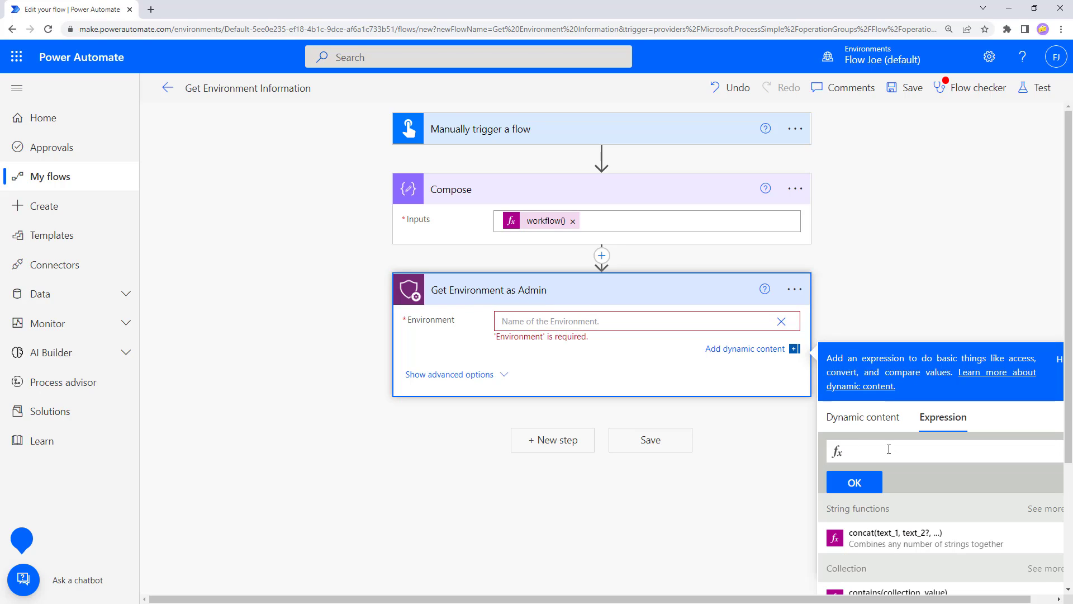
{"action": "key", "text": "ctrl+v"}
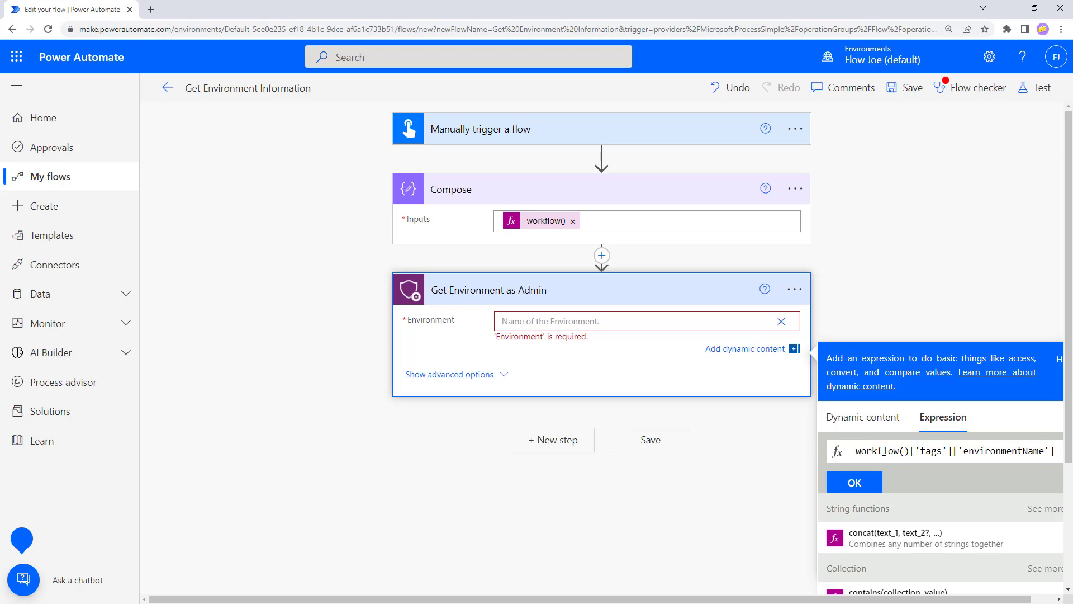
{"action": "left_click", "coordinate": [878, 477]}
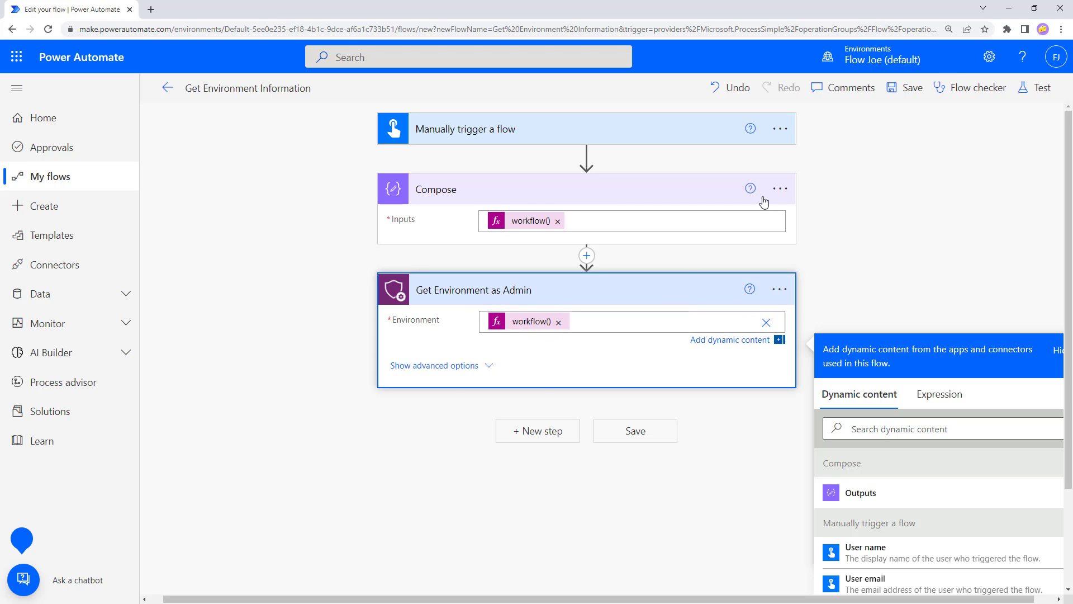
{"action": "left_click", "coordinate": [784, 191]}
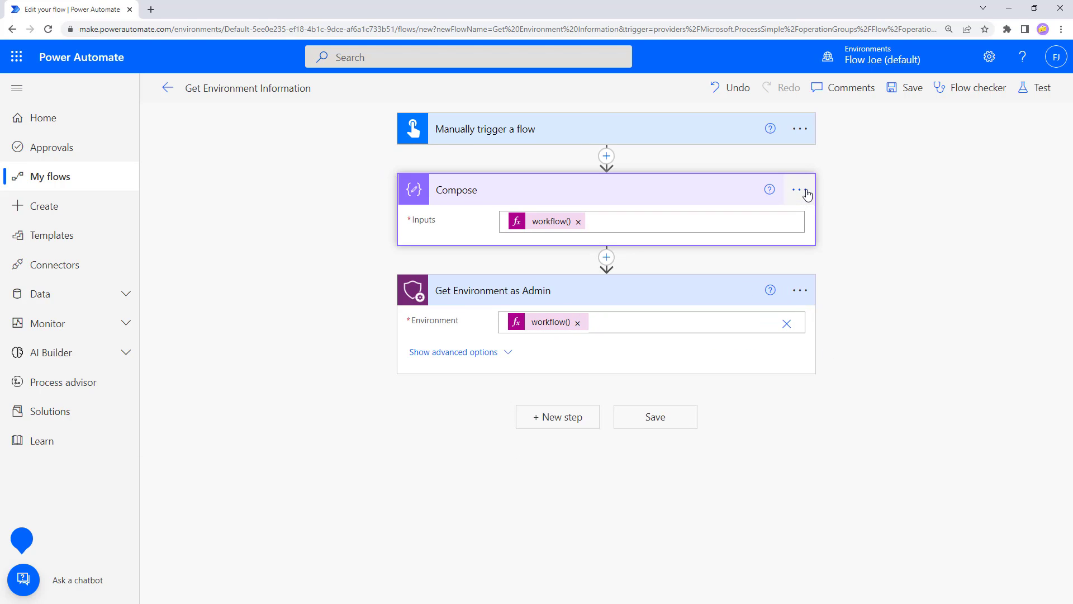
Step: Delete the Compose step, confirming in the Delete Step dialog
{"action": "left_click", "coordinate": [800, 190]}
{"action": "left_click", "coordinate": [858, 388]}
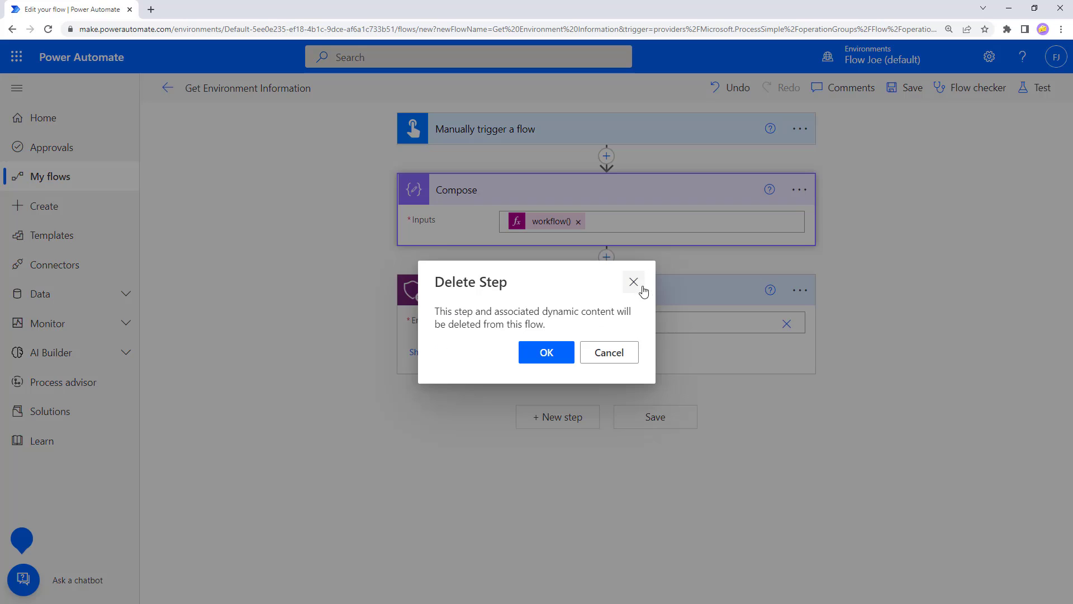
{"action": "left_click", "coordinate": [546, 352]}
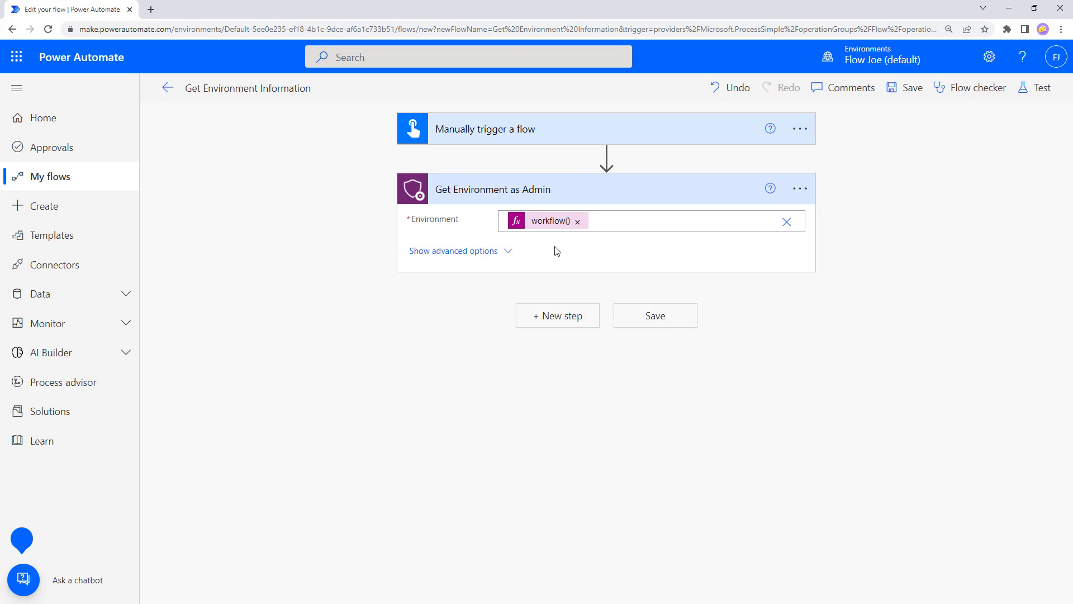
Step: Save the flow and run a manual test, continuing past the connection check
{"action": "left_click", "coordinate": [1037, 88]}
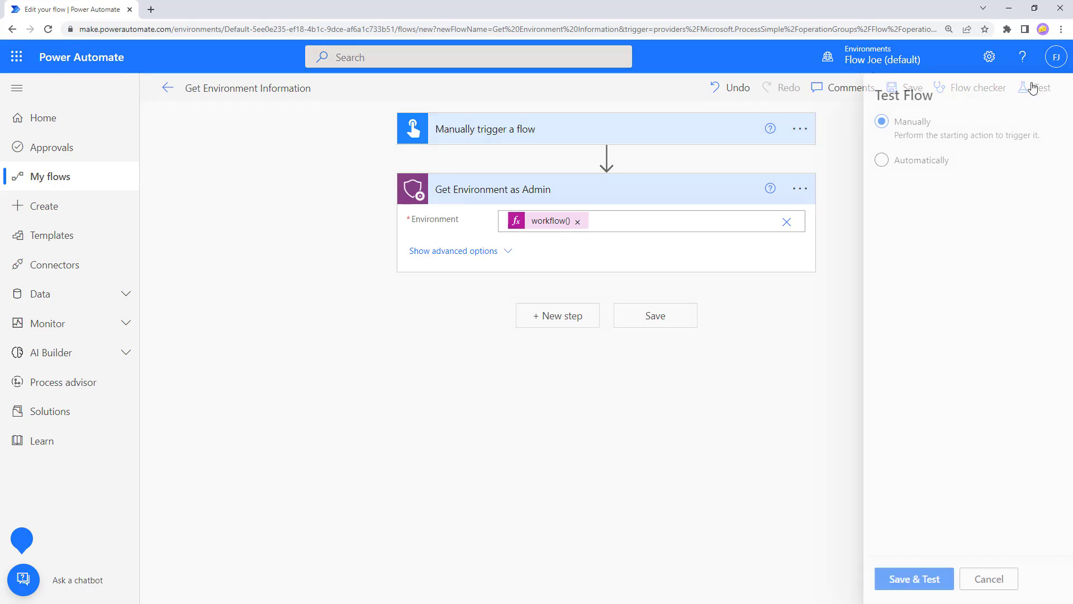
{"action": "left_click", "coordinate": [879, 582]}
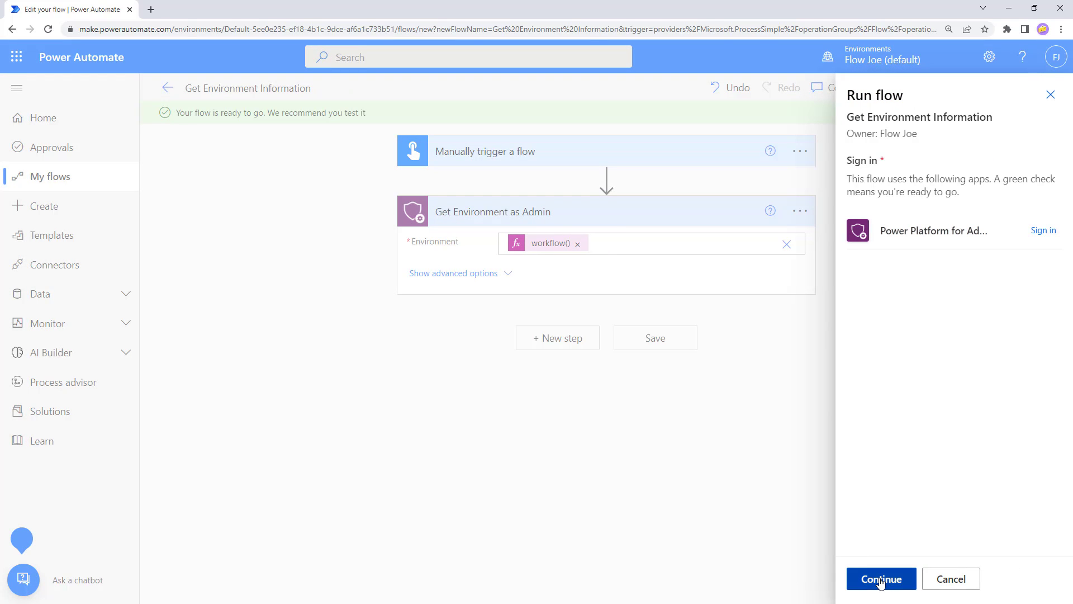
{"action": "left_click", "coordinate": [881, 582]}
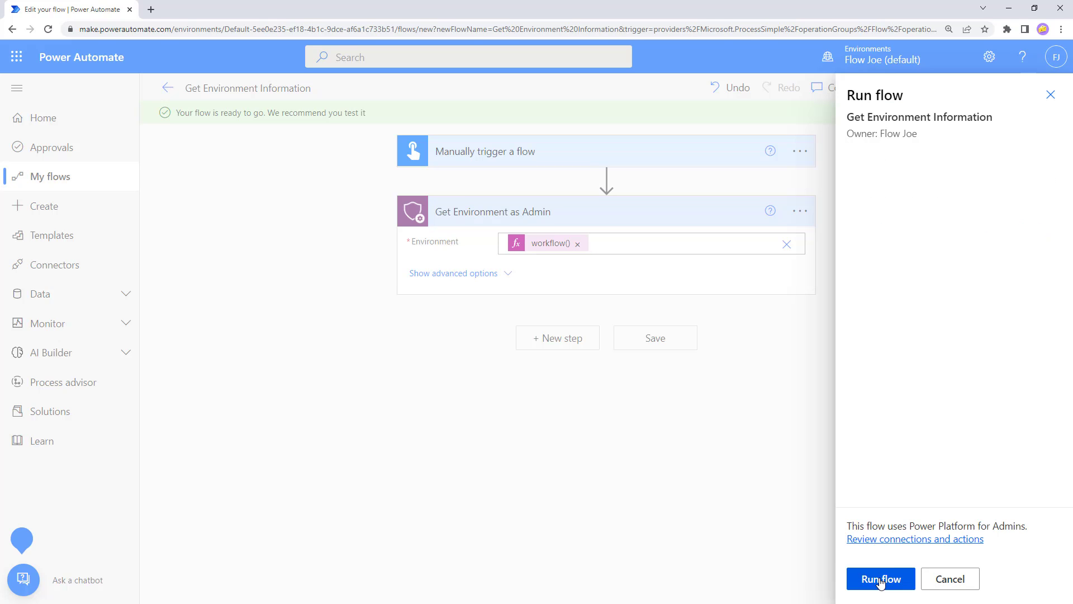
{"action": "left_click", "coordinate": [881, 580]}
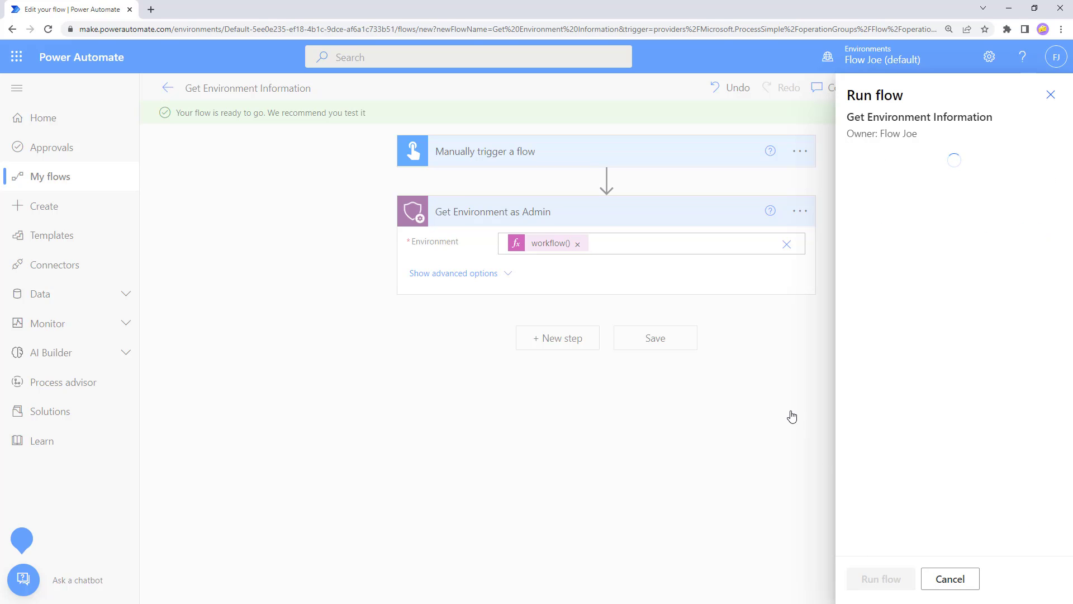
{"action": "left_click", "coordinate": [869, 581]}
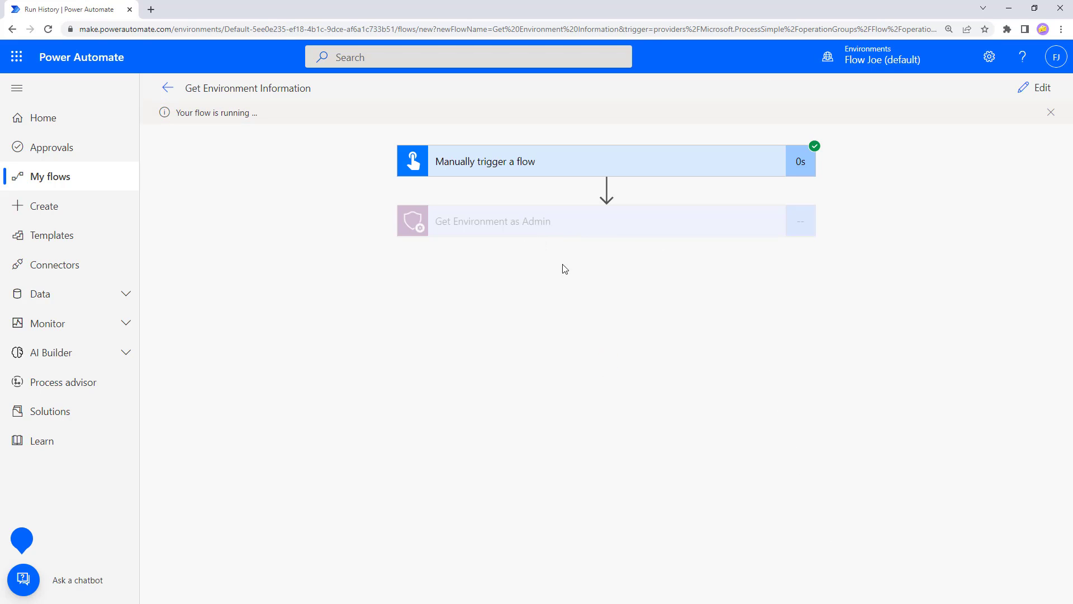
Step: Expand the Get Environment as Admin run details to see location unitedkingdom and region uksouth
{"action": "left_click", "coordinate": [594, 232]}
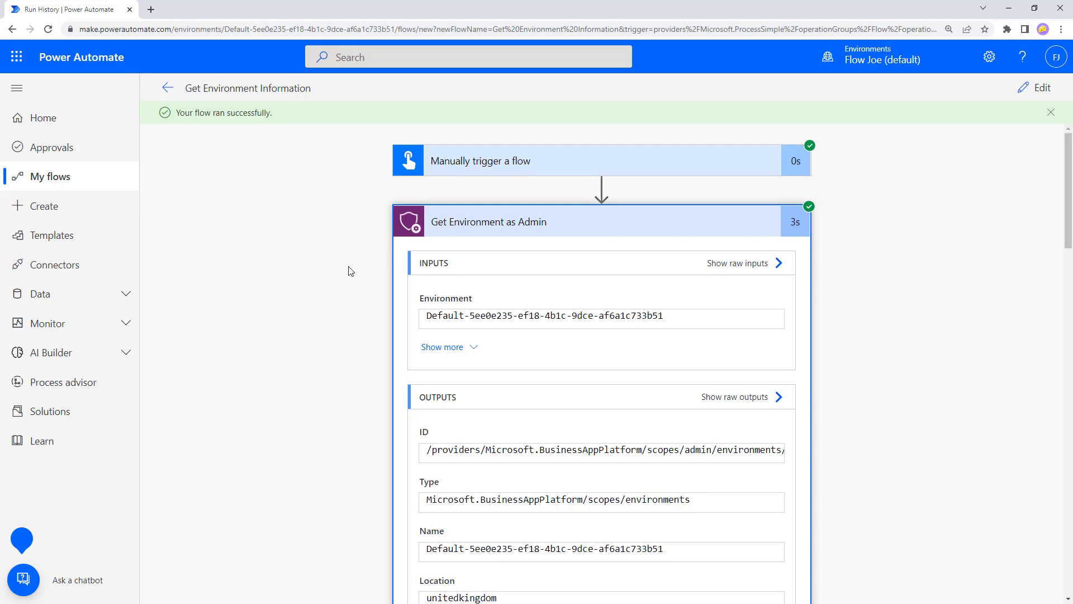
{"action": "scroll", "coordinate": [347, 271], "scroll_direction": "down", "scroll_amount": 1}
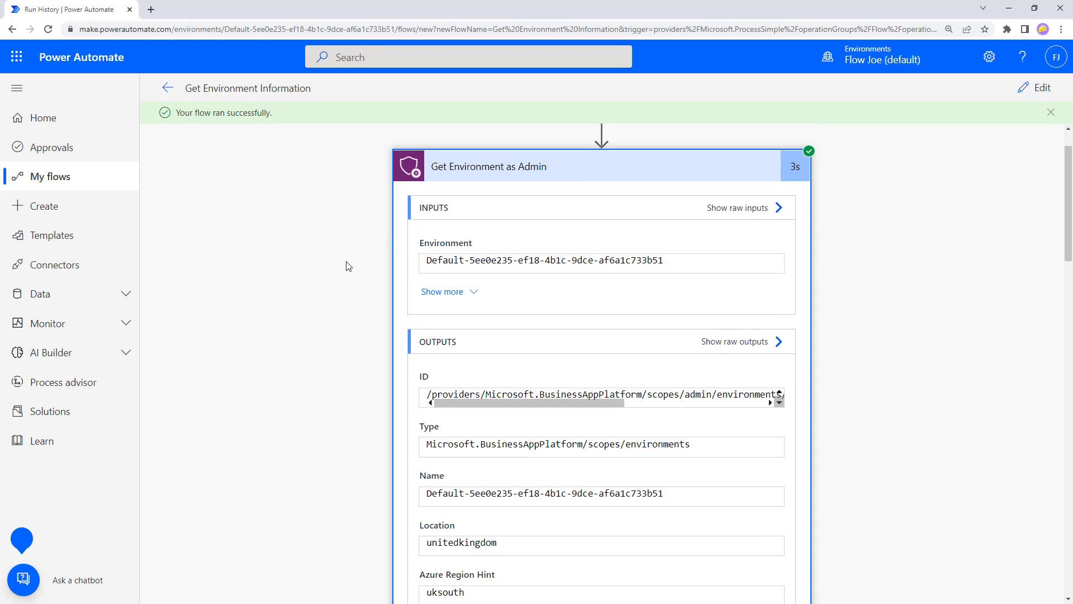
{"action": "scroll", "coordinate": [347, 266], "scroll_direction": "down", "scroll_amount": 1}
{"action": "scroll", "coordinate": [347, 266], "scroll_direction": "down", "scroll_amount": 1}
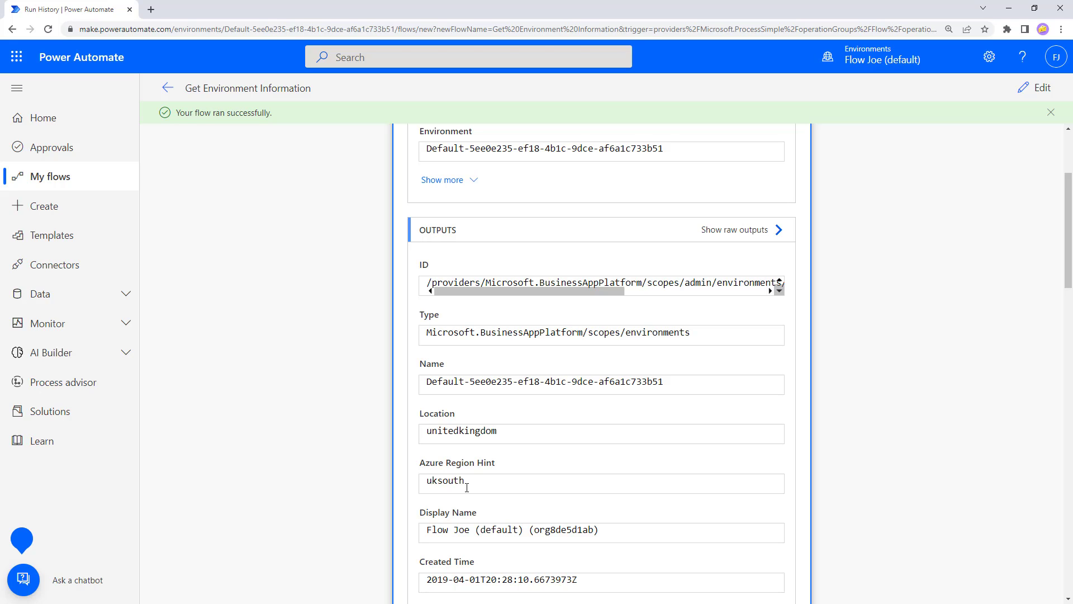
Step: Scroll through the Get Environment as Admin outputs, including type Microsoft.BusinessAppPlatform/scopes/environments
{"action": "scroll", "coordinate": [459, 447], "scroll_direction": "down", "scroll_amount": 2}
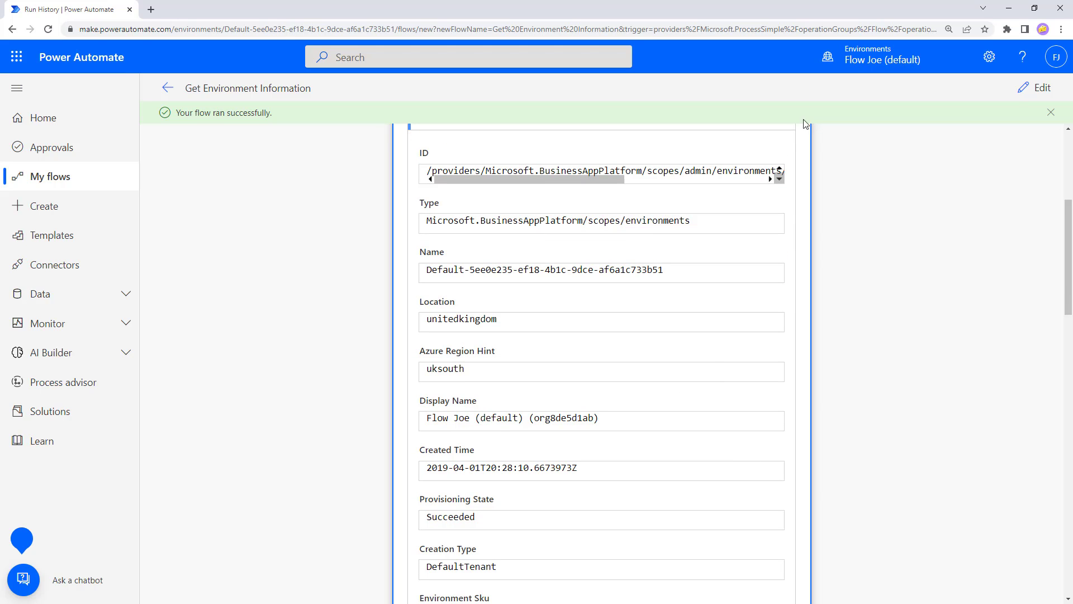
{"action": "scroll", "coordinate": [485, 492], "scroll_direction": "down", "scroll_amount": 2}
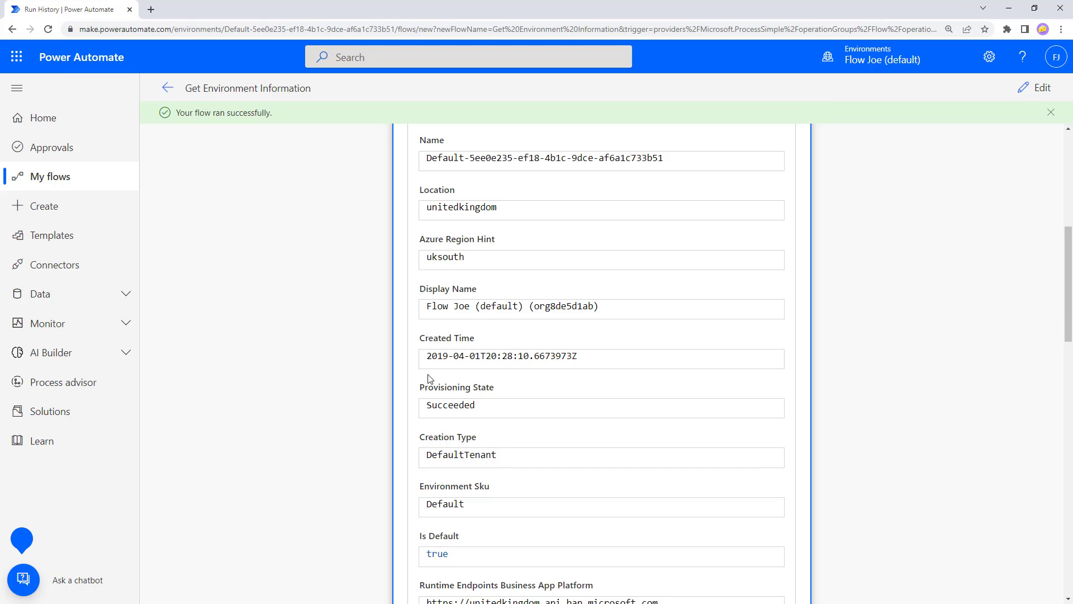
{"action": "scroll", "coordinate": [430, 378], "scroll_direction": "down", "scroll_amount": 4}
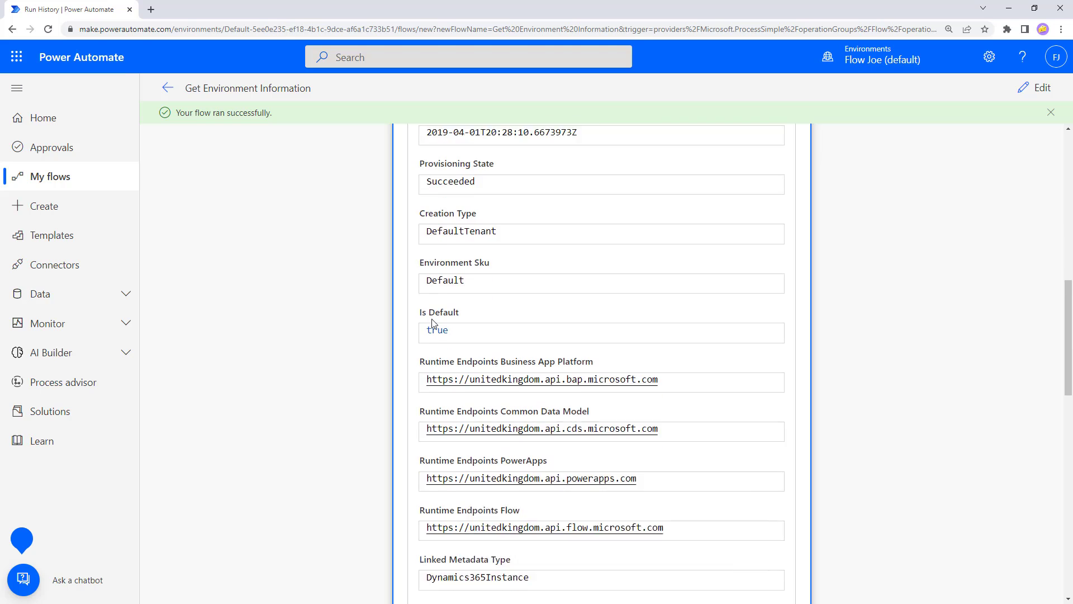
{"action": "scroll", "coordinate": [433, 324], "scroll_direction": "down", "scroll_amount": 1}
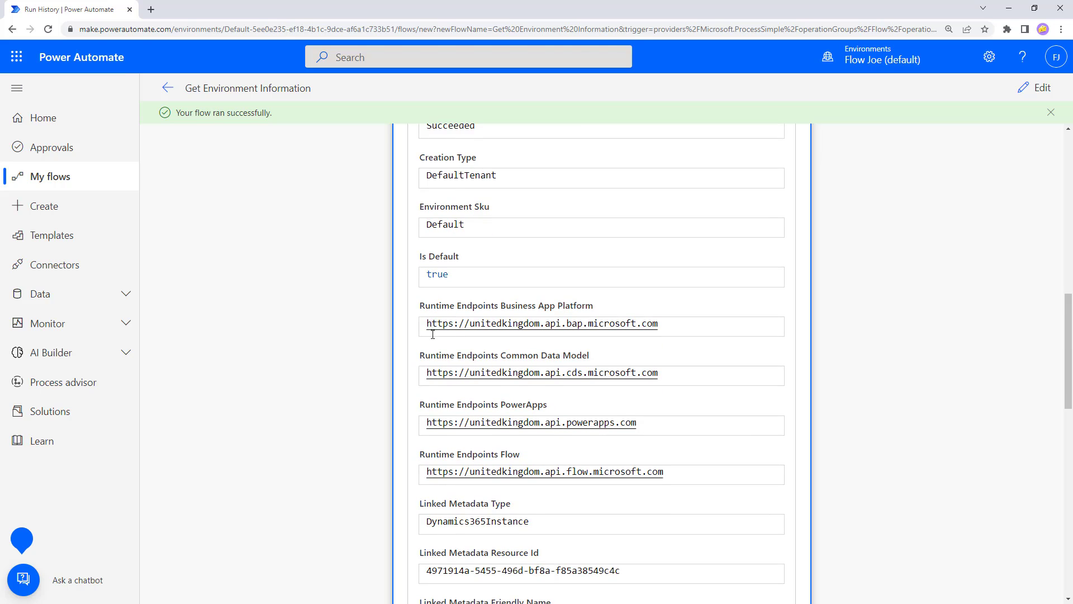
{"action": "scroll", "coordinate": [433, 334], "scroll_direction": "down", "scroll_amount": 5}
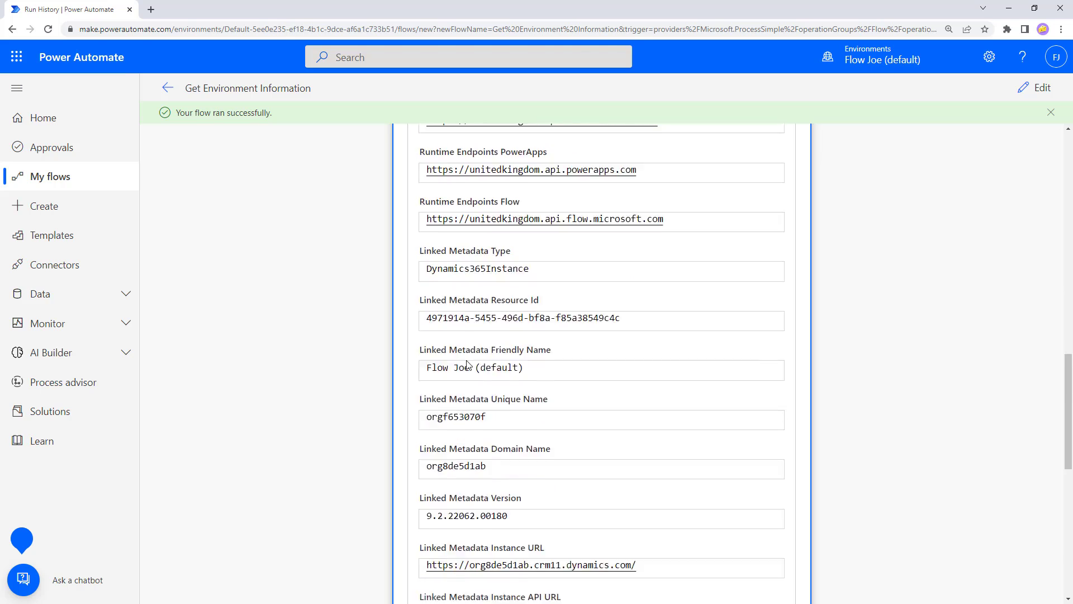
{"action": "scroll", "coordinate": [467, 365], "scroll_direction": "down", "scroll_amount": 1}
{"action": "scroll", "coordinate": [464, 372], "scroll_direction": "up", "scroll_amount": 1}
{"action": "scroll", "coordinate": [458, 386], "scroll_direction": "down", "scroll_amount": 7}
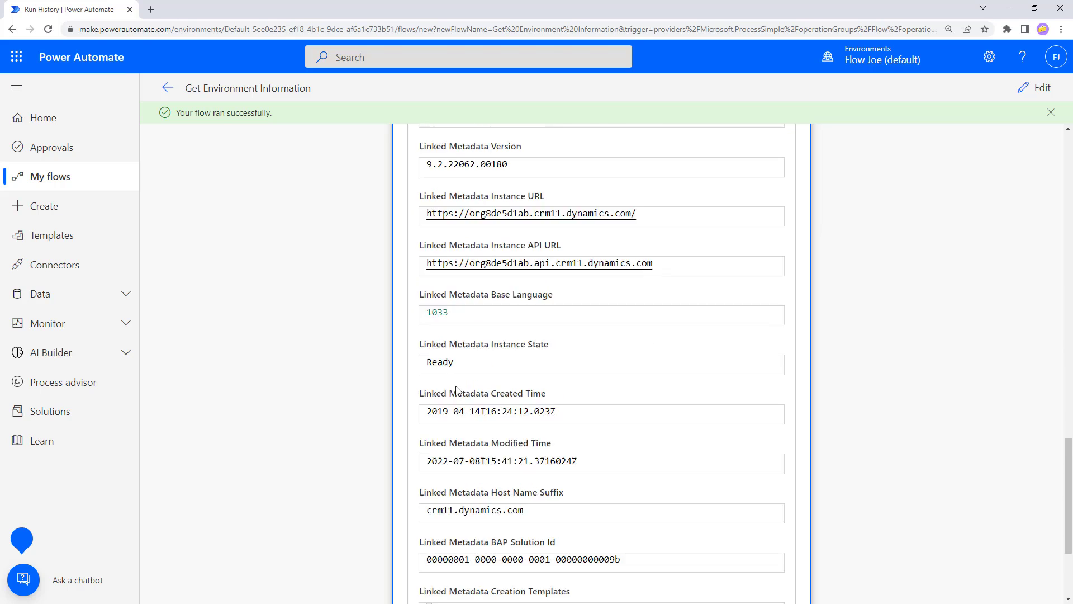
{"action": "scroll", "coordinate": [457, 390], "scroll_direction": "down", "scroll_amount": 3}
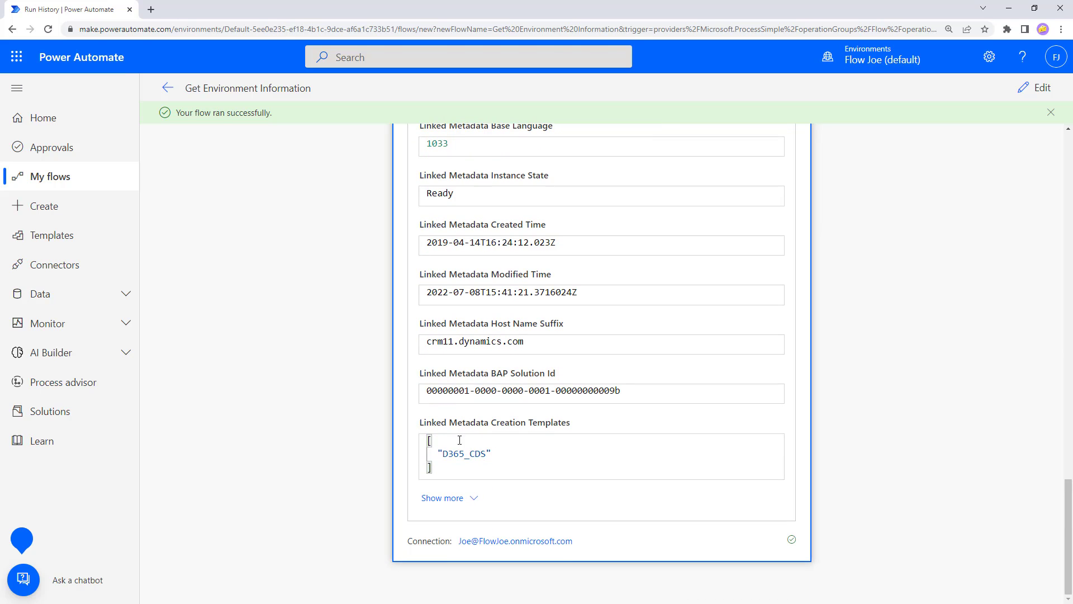
{"action": "scroll", "coordinate": [501, 419], "scroll_direction": "up", "scroll_amount": 2}
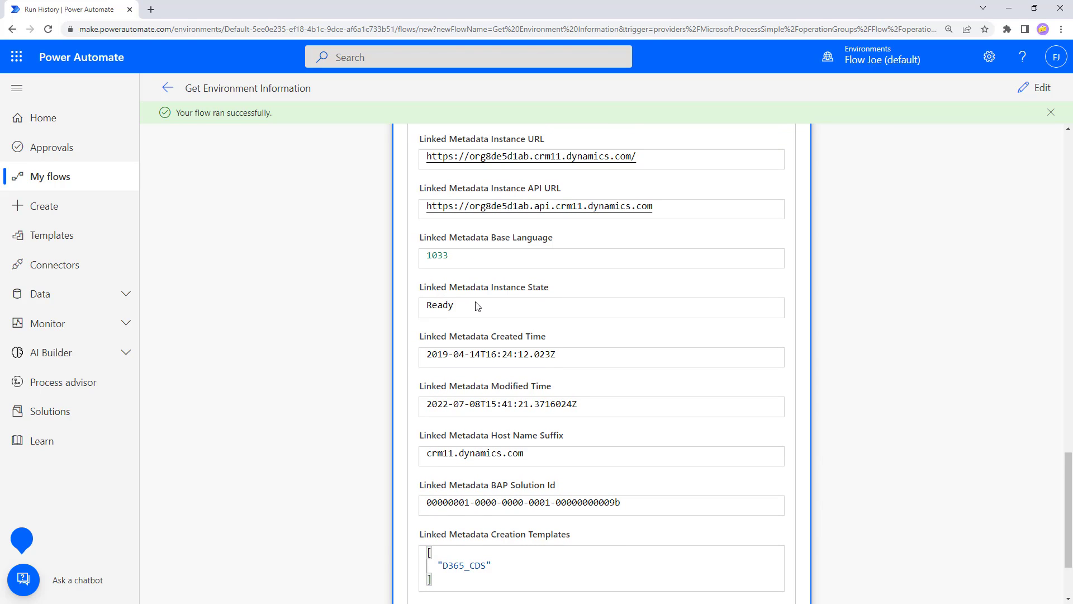
{"action": "scroll", "coordinate": [425, 357], "scroll_direction": "up", "scroll_amount": 18}
{"action": "scroll", "coordinate": [389, 402], "scroll_direction": "up", "scroll_amount": 7}
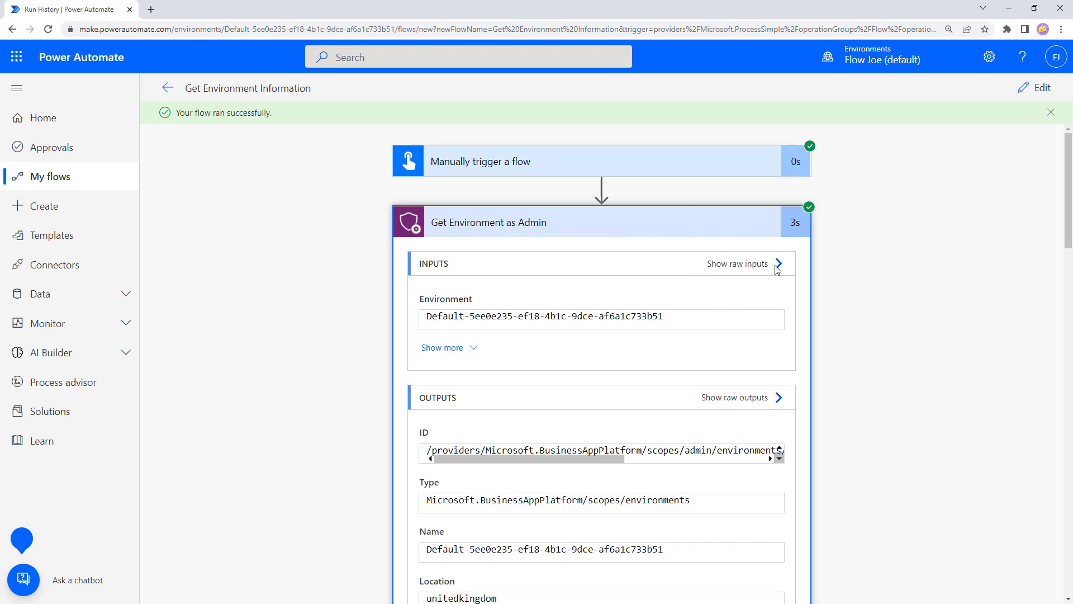
Step: Back in edit mode, add a 'Respond to a PowerApp or flow' step after Get Environment as Admin and start adding an output
{"action": "left_click", "coordinate": [1029, 90]}
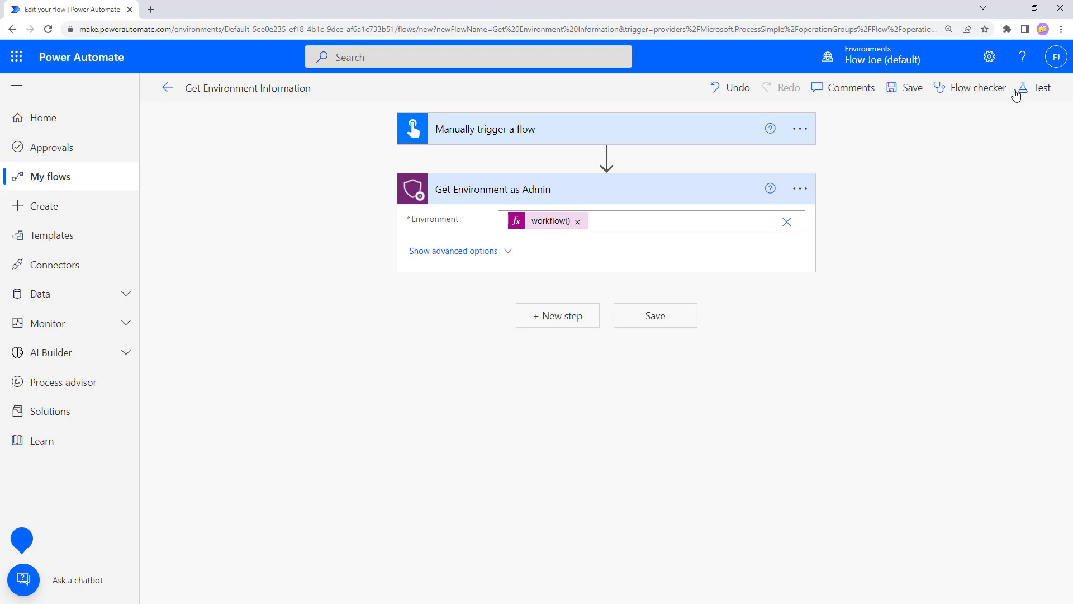
{"action": "left_click", "coordinate": [575, 321]}
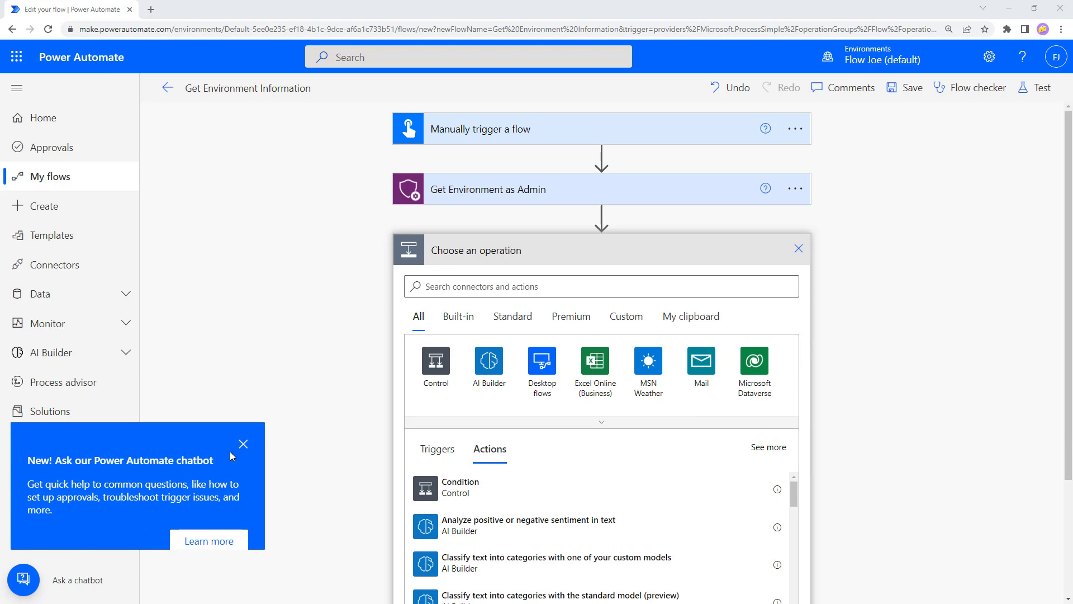
{"action": "left_click", "coordinate": [243, 443]}
{"action": "left_click", "coordinate": [495, 284]}
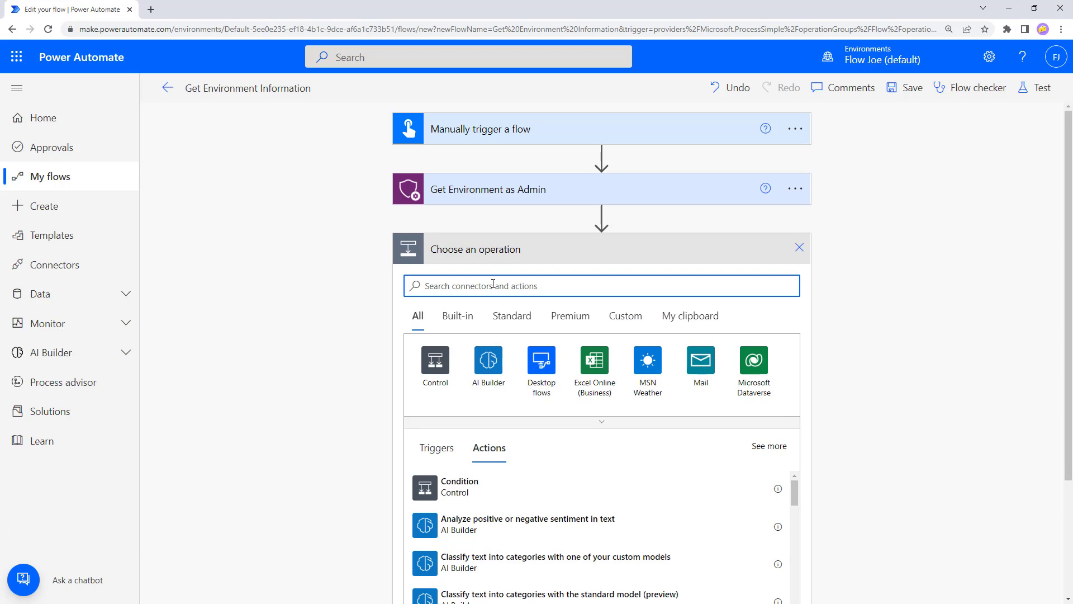
{"action": "type", "text": "respond"}
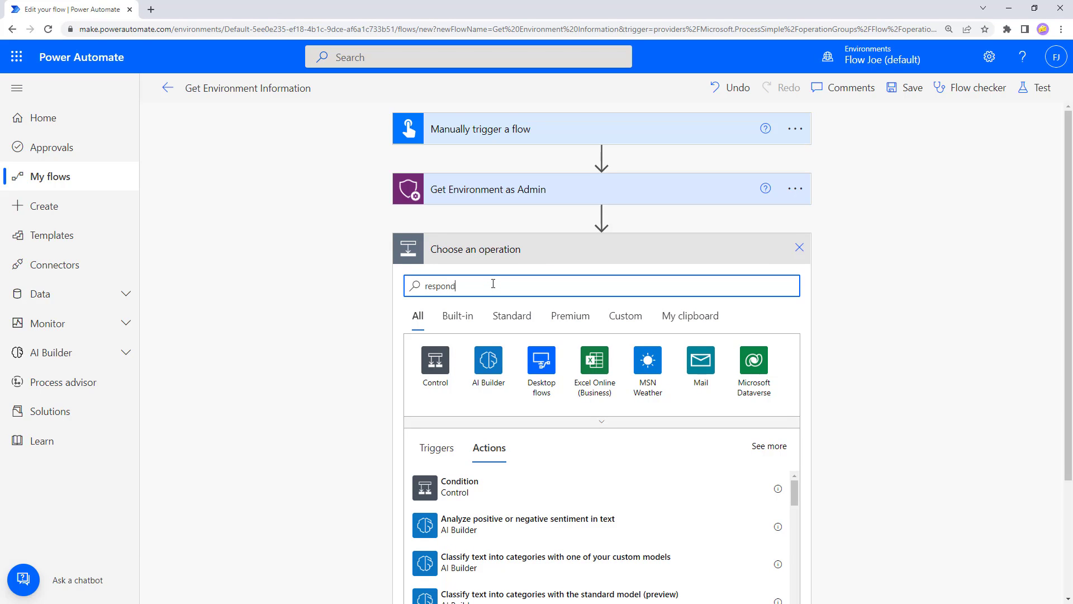
{"action": "scroll", "coordinate": [515, 391], "scroll_direction": "down", "scroll_amount": 2}
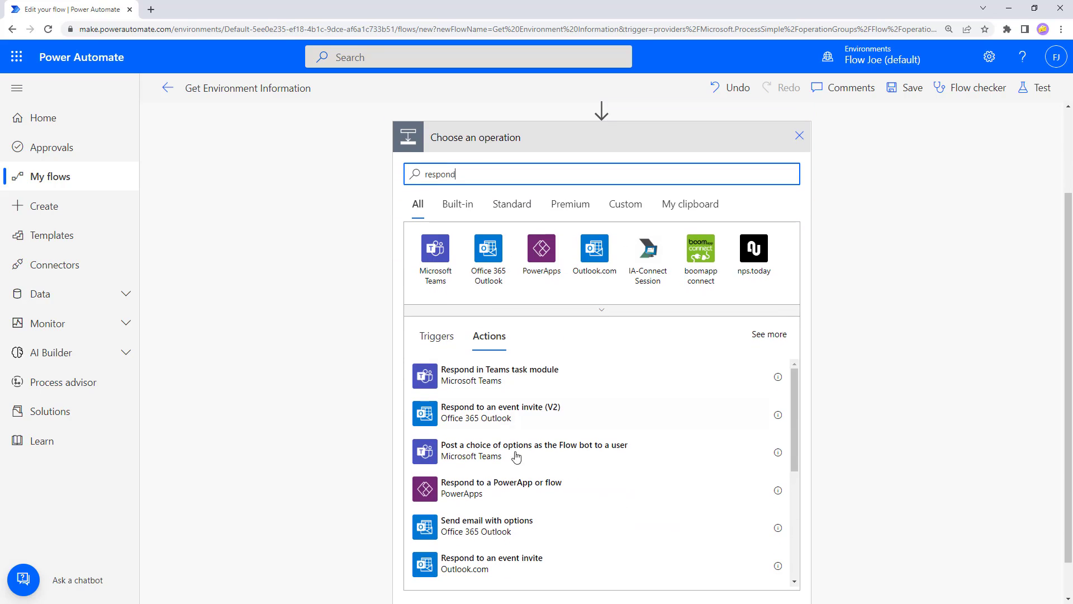
{"action": "left_click", "coordinate": [498, 493]}
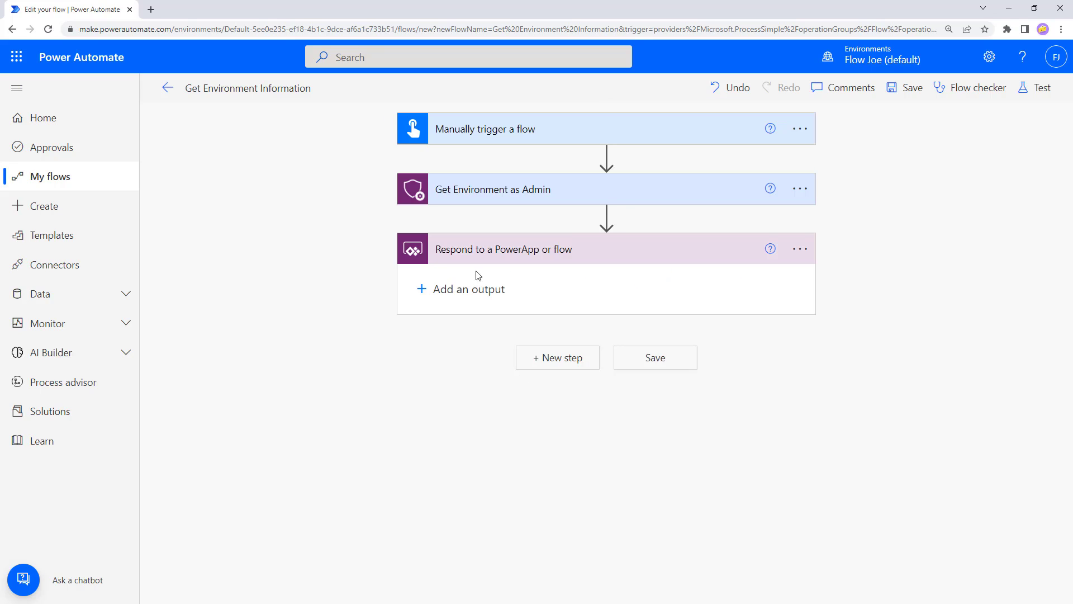
{"action": "left_click", "coordinate": [435, 288]}
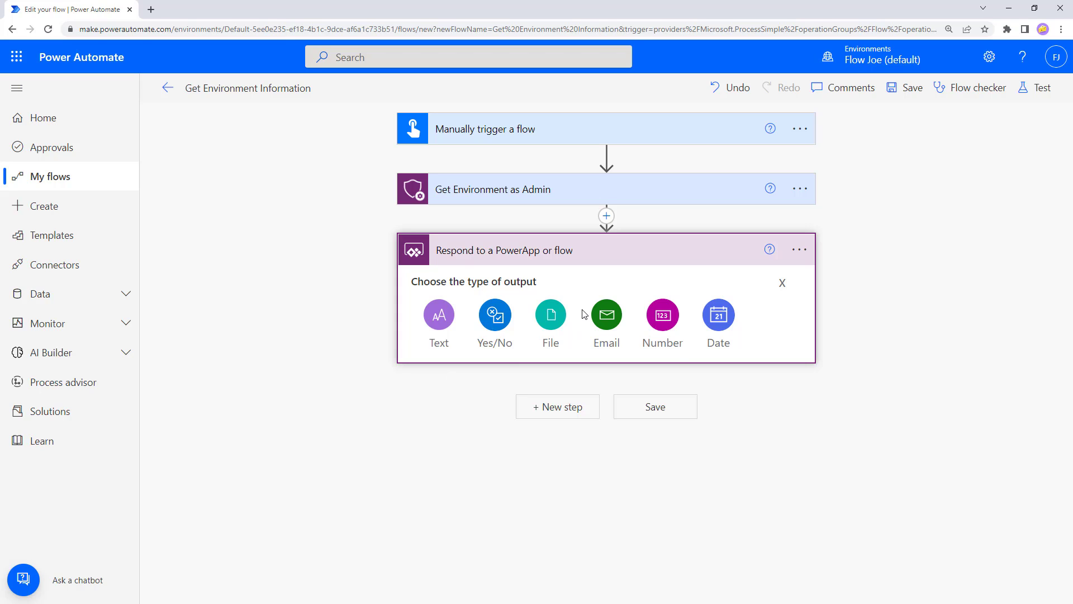
Step: Delete the 'Respond to a PowerApp or flow' step without choosing an output type
{"action": "left_click", "coordinate": [780, 287]}
{"action": "left_click", "coordinate": [803, 258]}
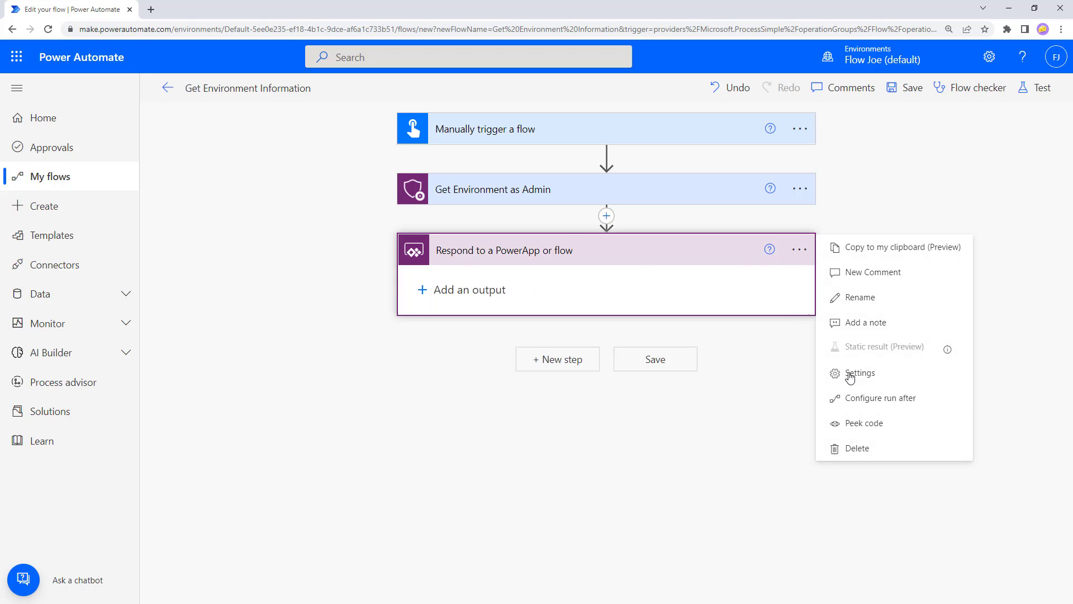
{"action": "left_click", "coordinate": [734, 420]}
{"action": "left_click", "coordinate": [550, 357]}
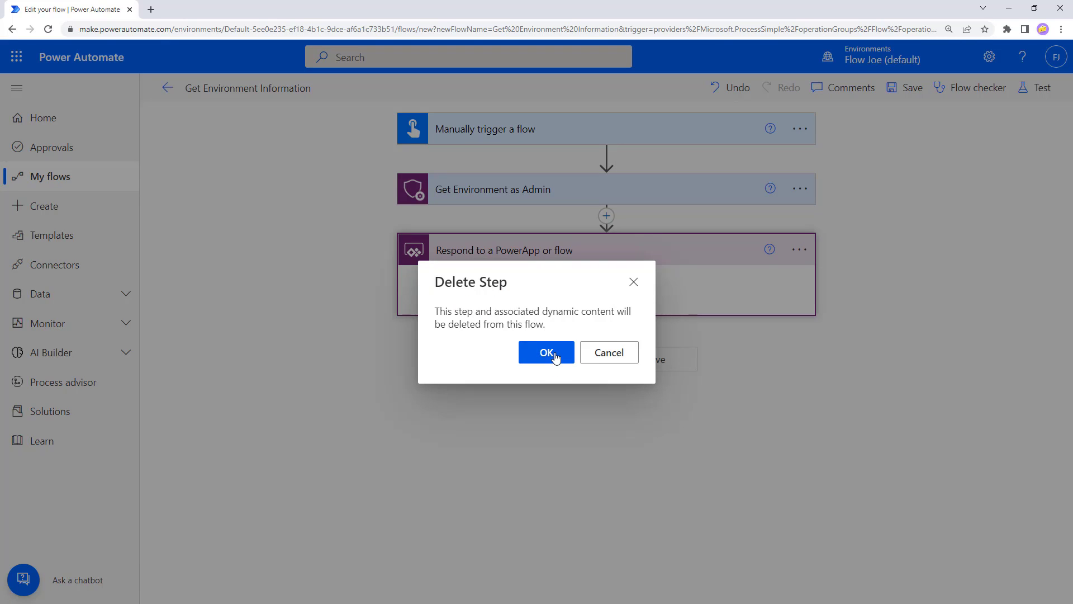
Step: Add the Request 'Response' action after Get Environment as Admin
{"action": "left_click", "coordinate": [566, 249]}
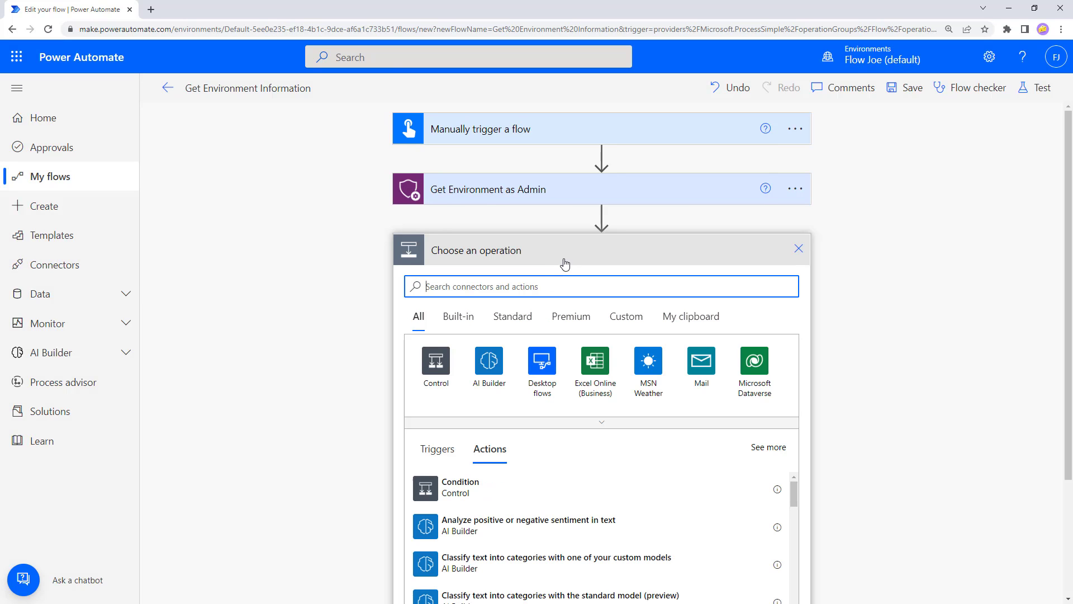
{"action": "type", "text": "response"}
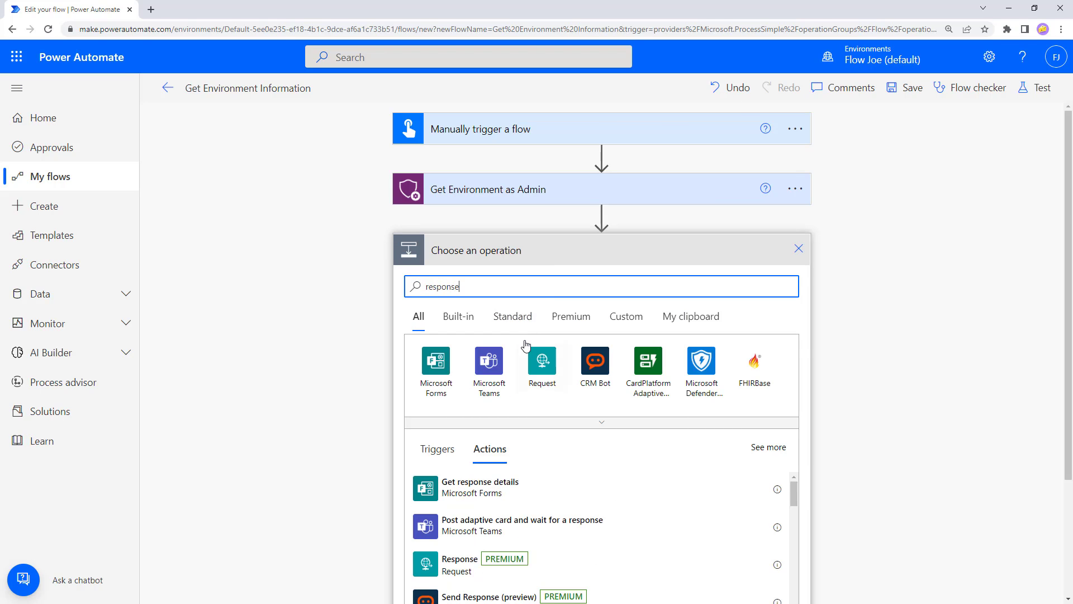
{"action": "scroll", "coordinate": [525, 447], "scroll_direction": "down", "scroll_amount": 1}
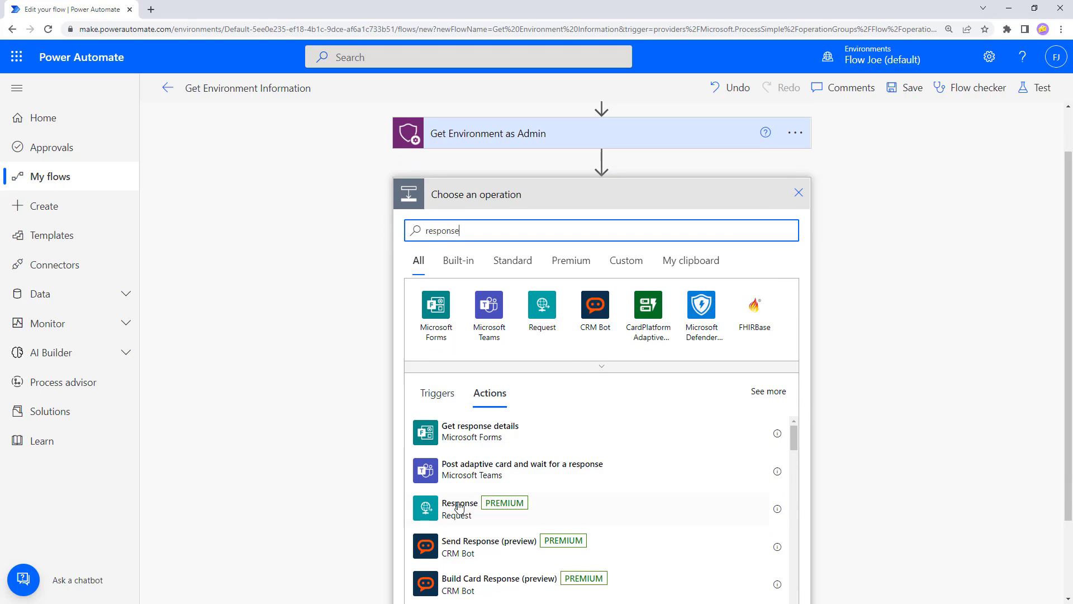
{"action": "left_click", "coordinate": [453, 518]}
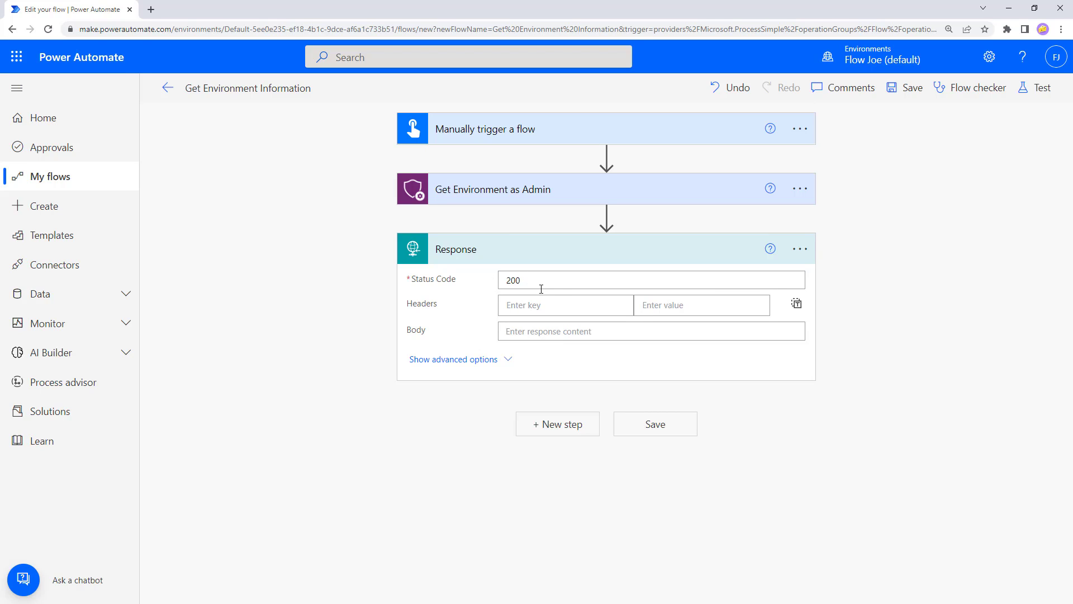
Step: Fill the Response Body with the 'body' dynamic content from Get Environment as Admin
{"action": "left_click", "coordinate": [544, 334]}
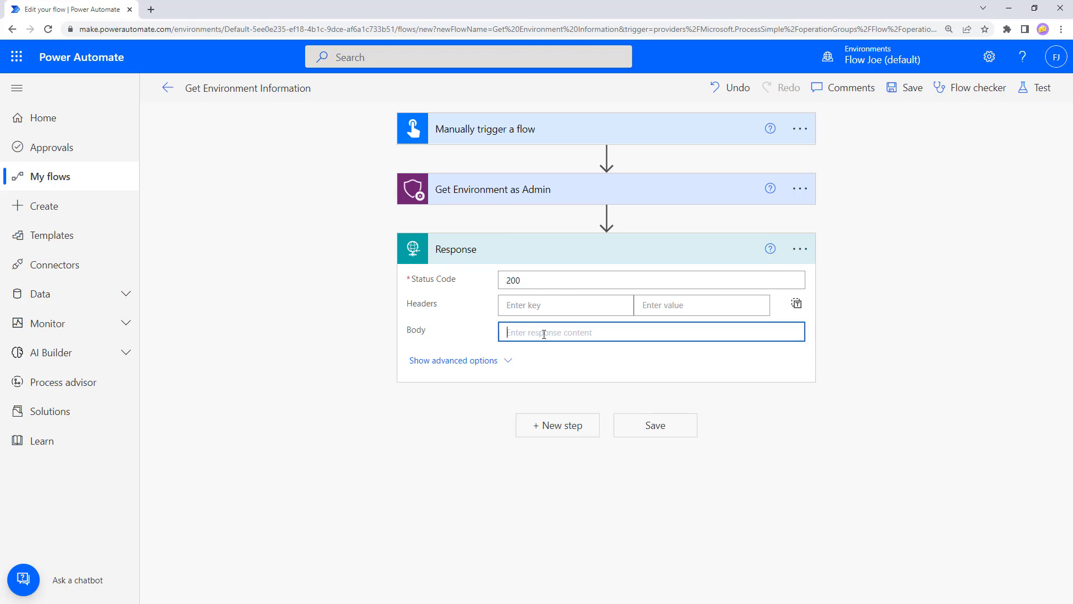
{"action": "scroll", "coordinate": [865, 266], "scroll_direction": "down", "scroll_amount": 1}
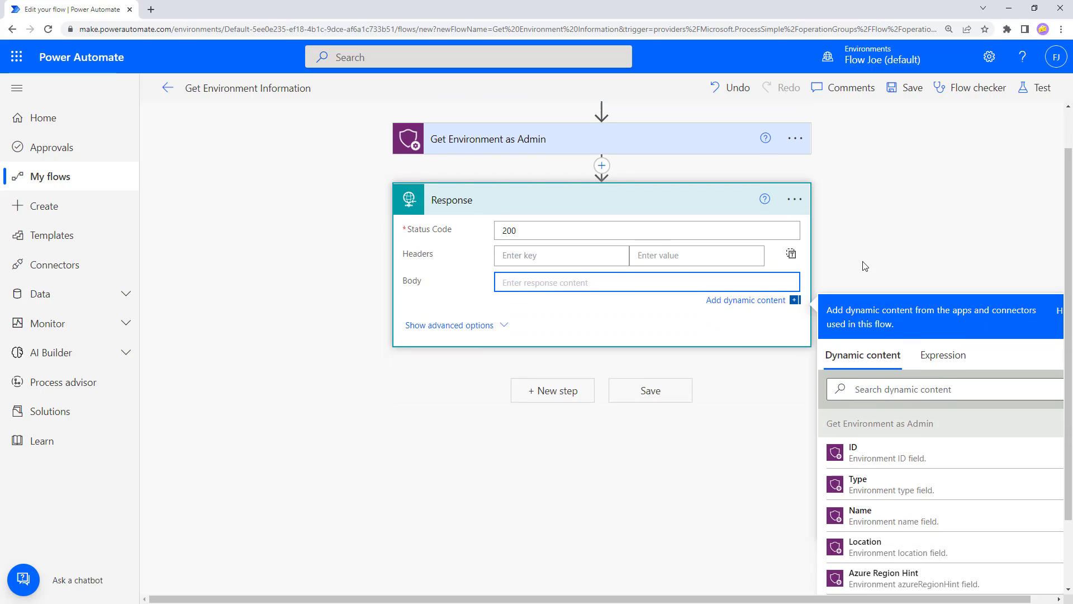
{"action": "scroll", "coordinate": [872, 474], "scroll_direction": "down", "scroll_amount": 2}
{"action": "scroll", "coordinate": [905, 474], "scroll_direction": "down", "scroll_amount": 12}
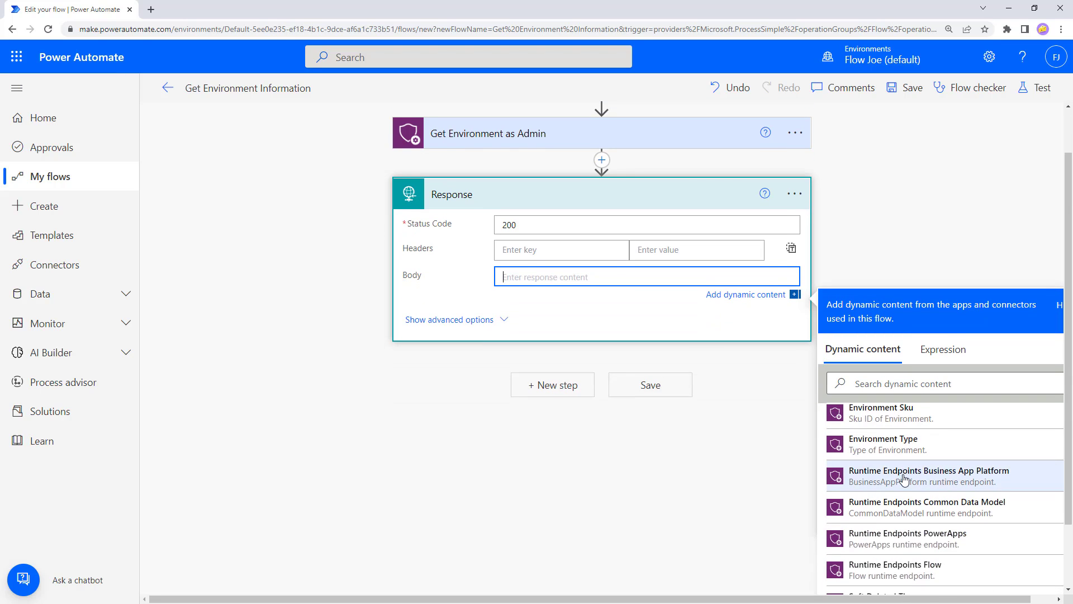
{"action": "scroll", "coordinate": [904, 479], "scroll_direction": "up", "scroll_amount": 3}
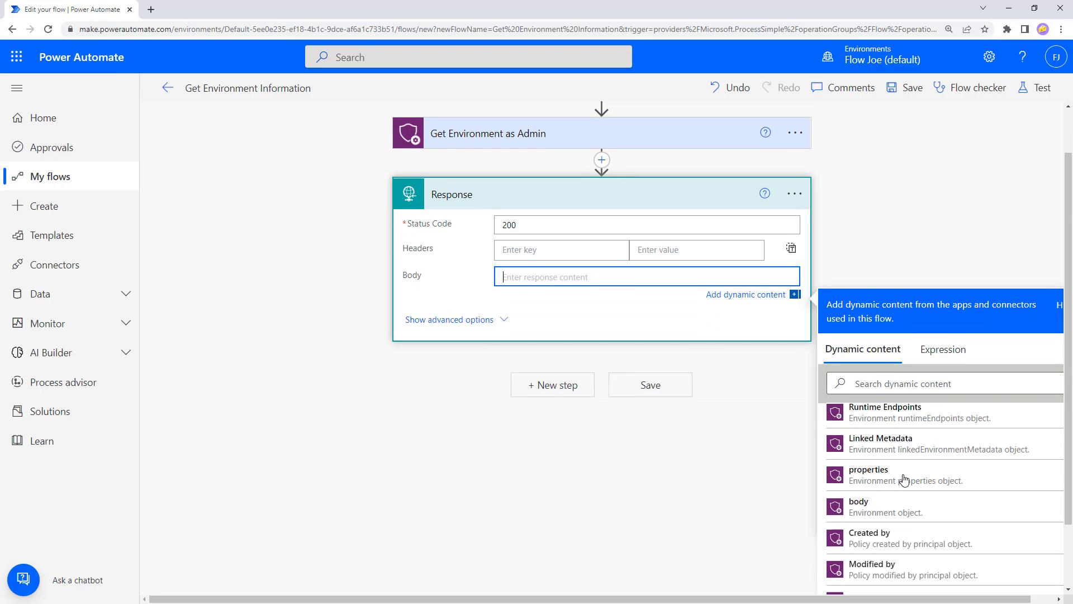
{"action": "left_click", "coordinate": [868, 513]}
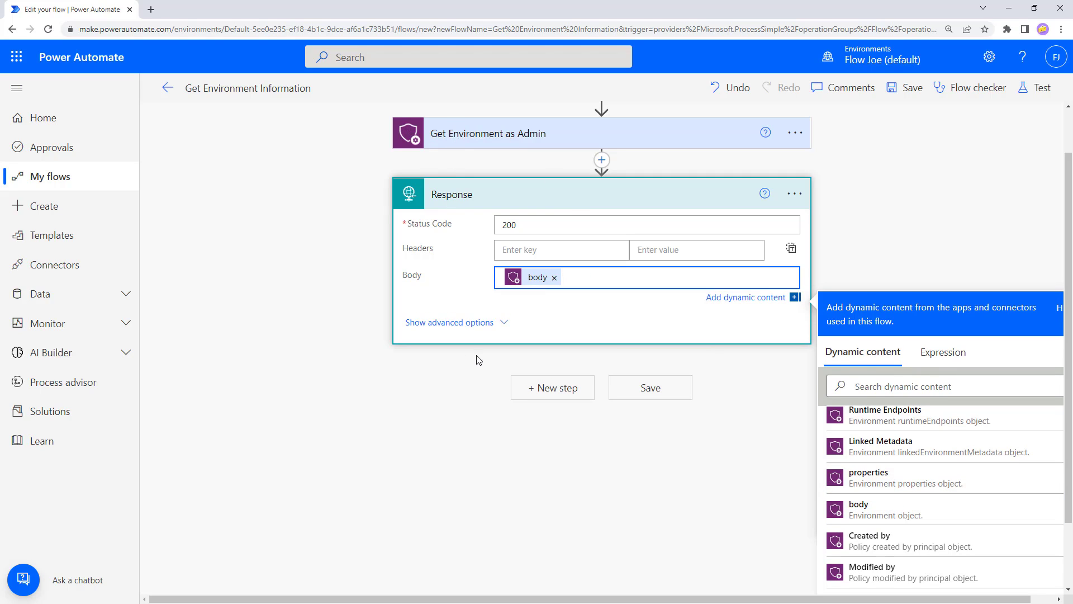
{"action": "scroll", "coordinate": [358, 154], "scroll_direction": "up", "scroll_amount": 1}
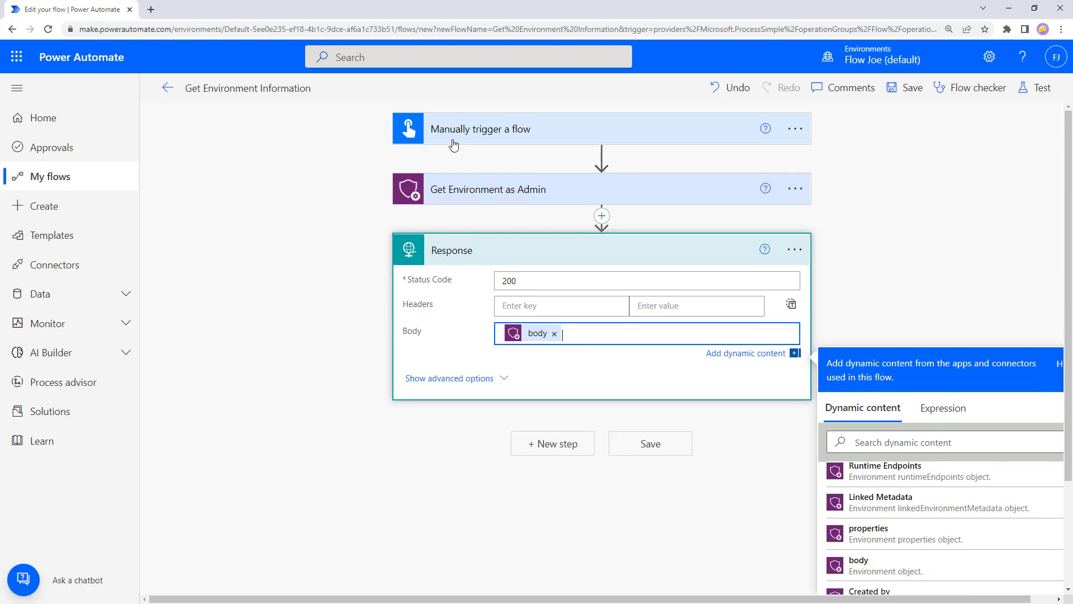